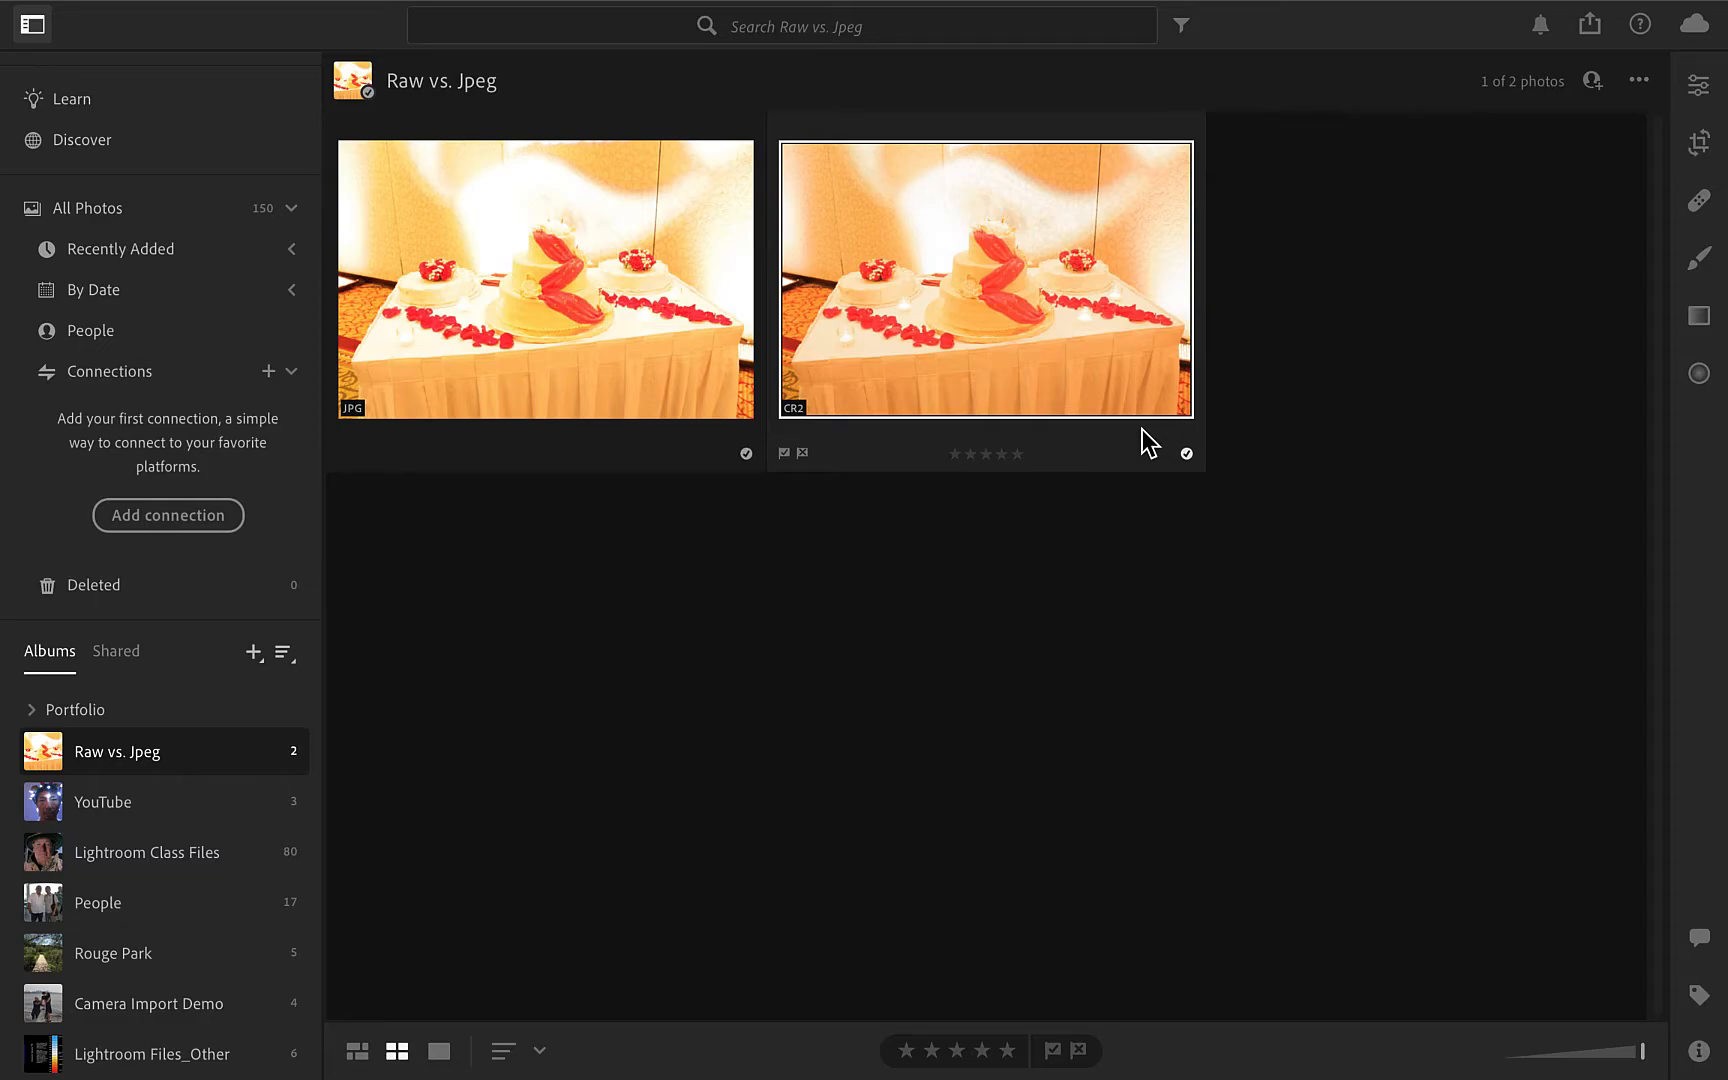
Open the CR2 version of the cake photo at full size and display its editing controls.
click(1141, 429)
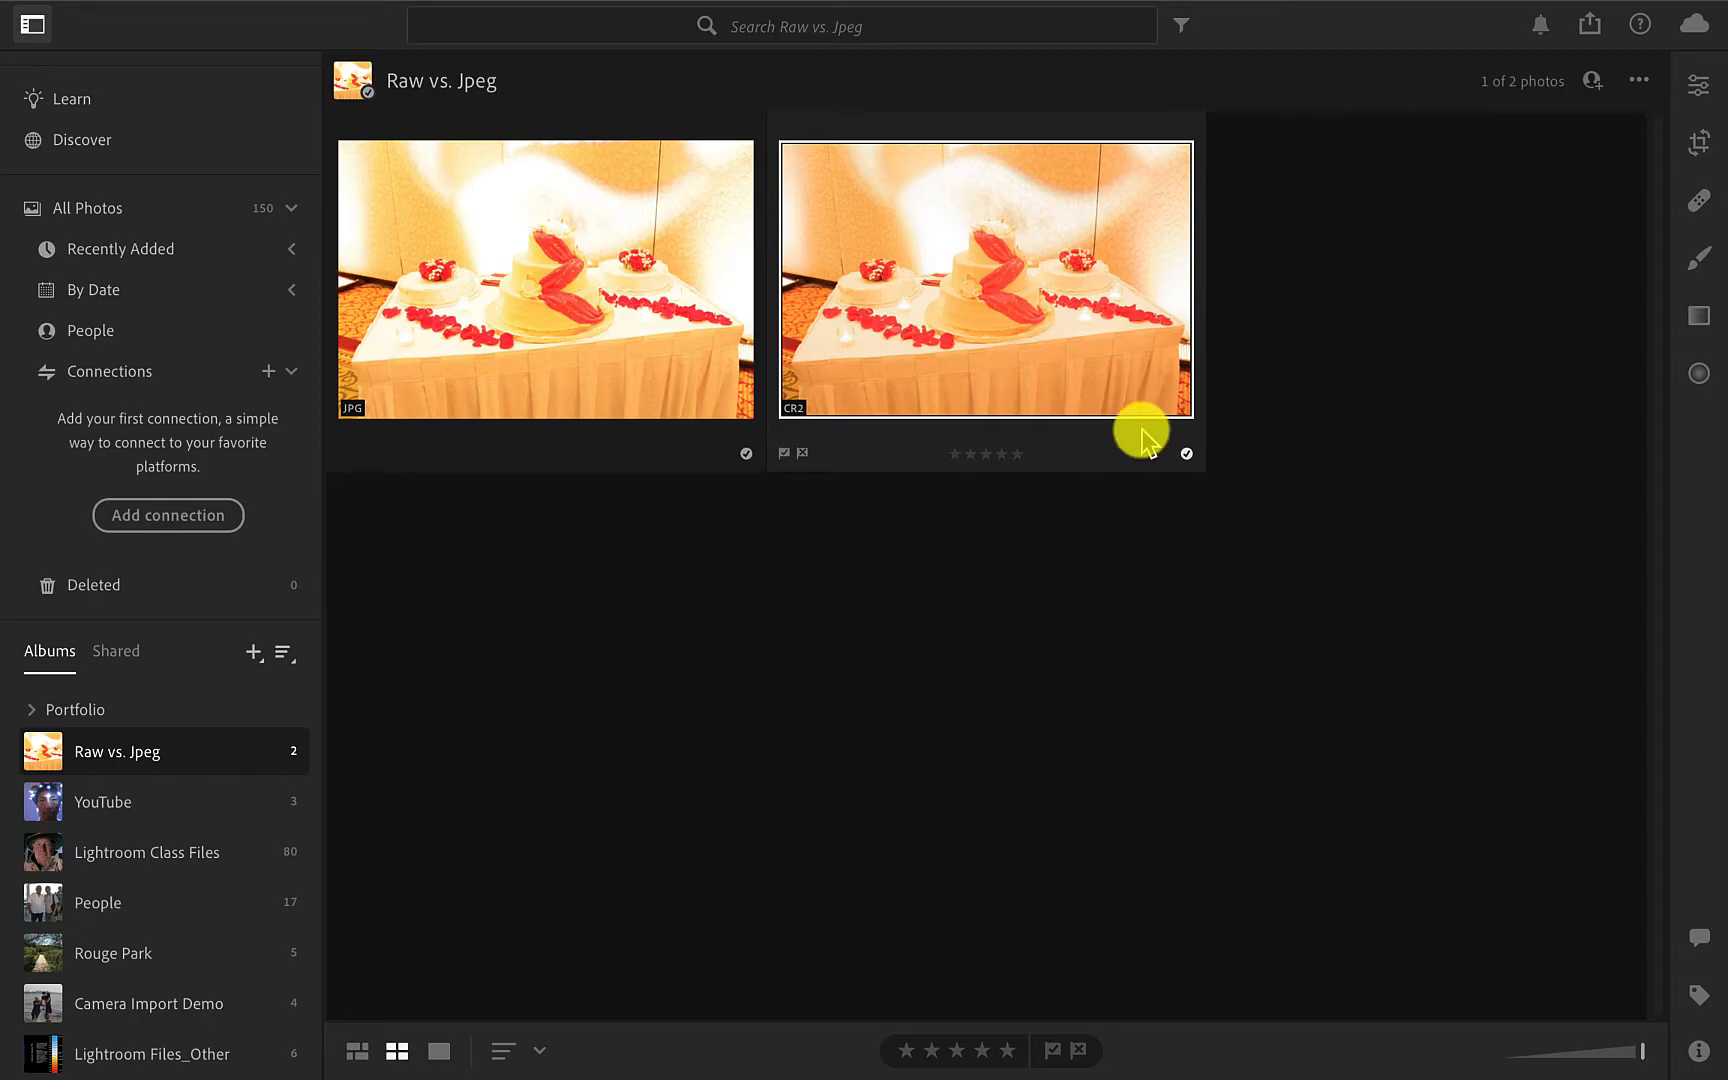
double_click(1064, 344)
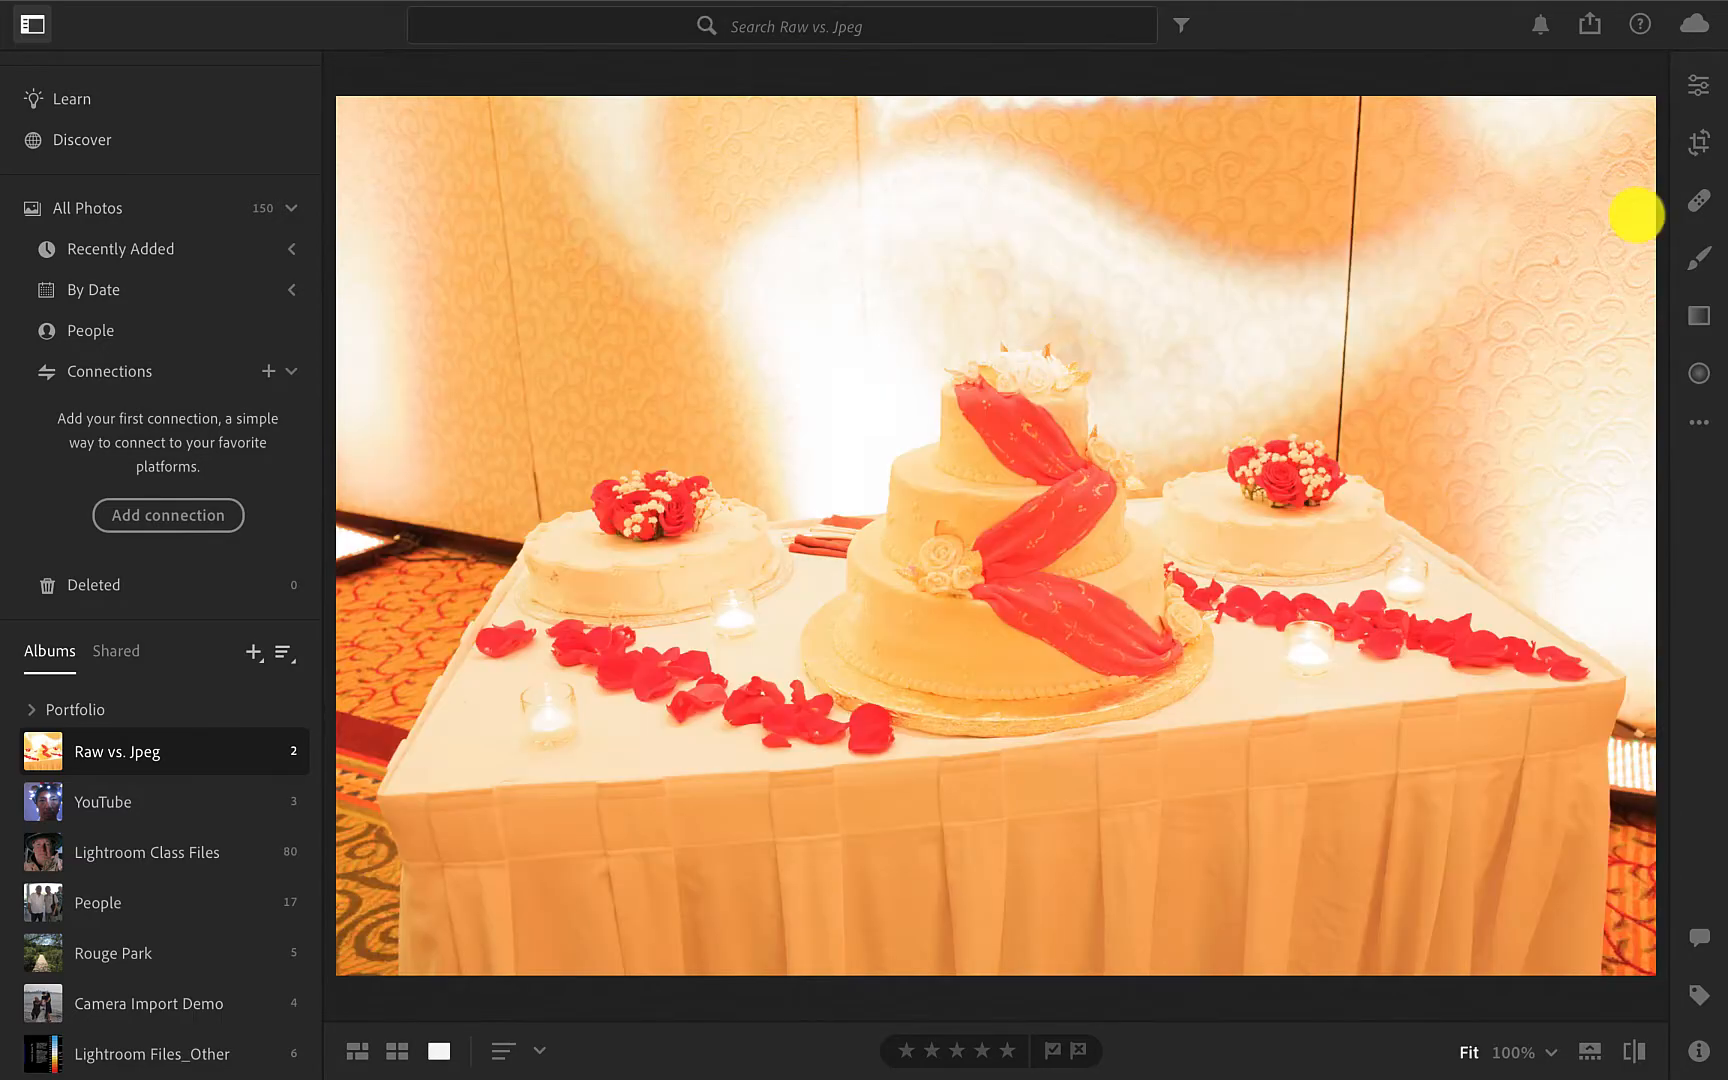
click(1698, 85)
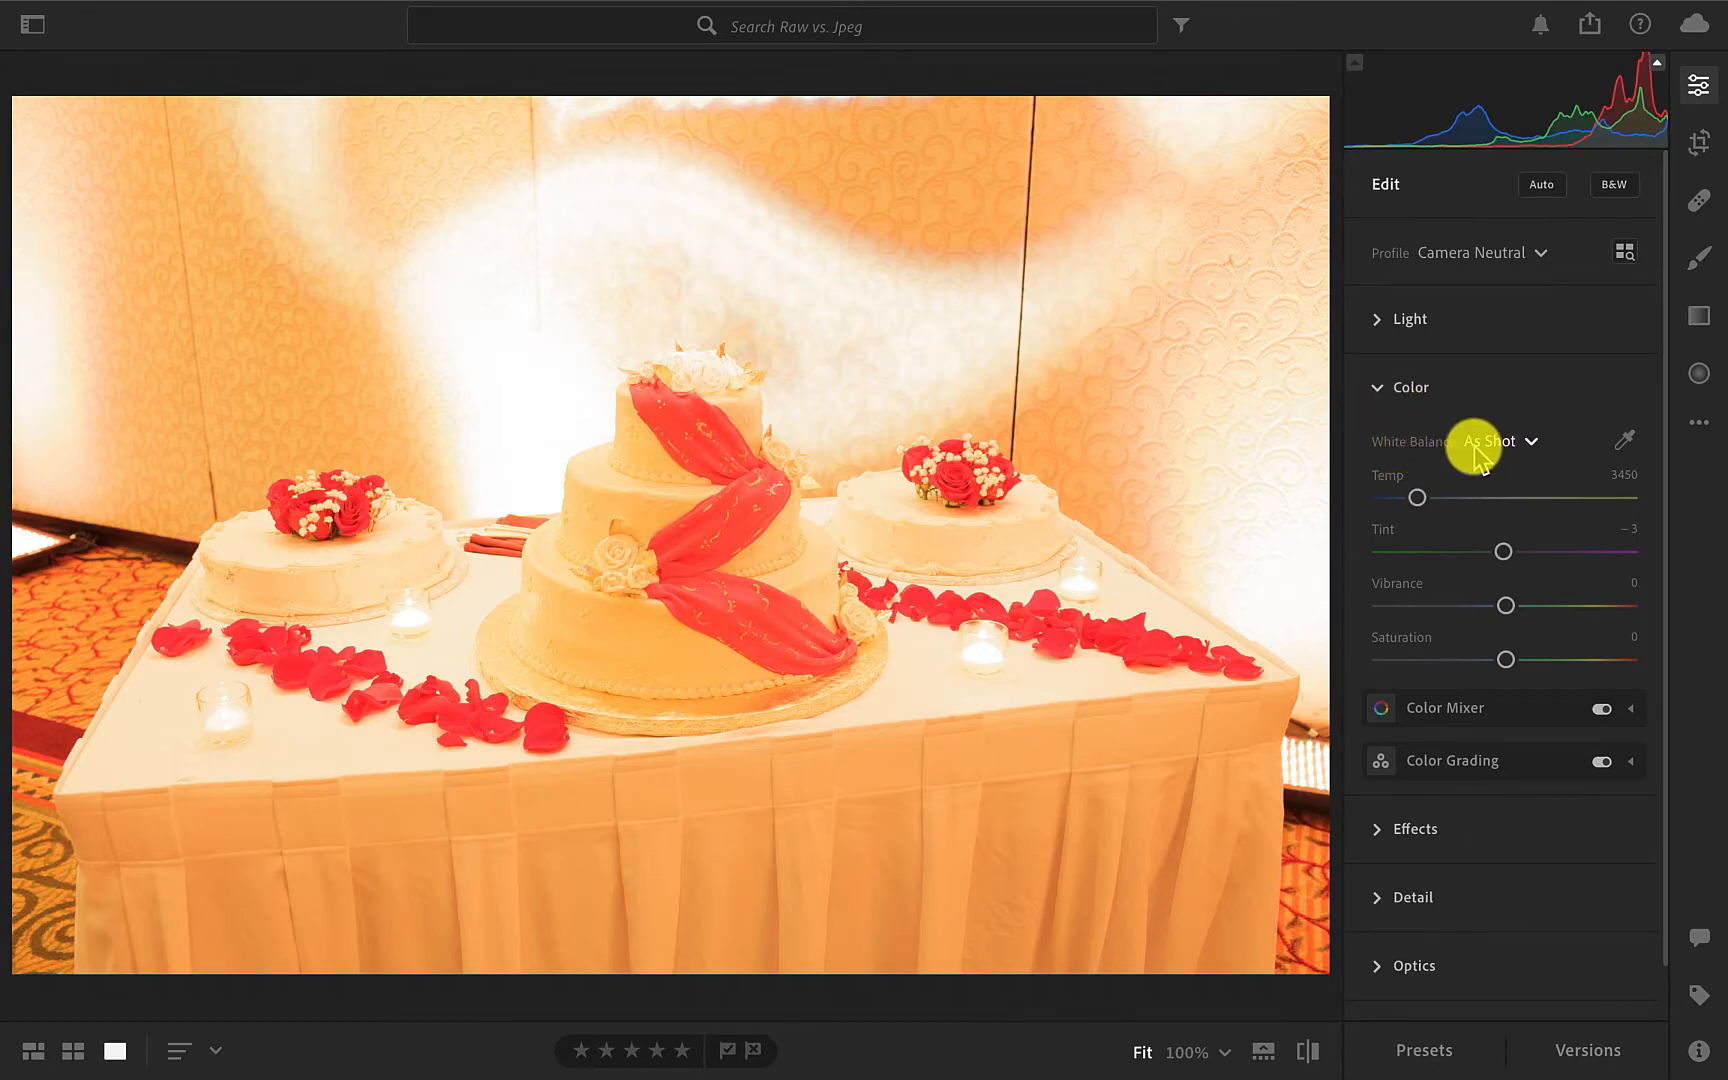
Try the Daylight, Cloudy, Shade, Tungsten and Fluorescent white balance presets on the CR2 photo.
click(1533, 444)
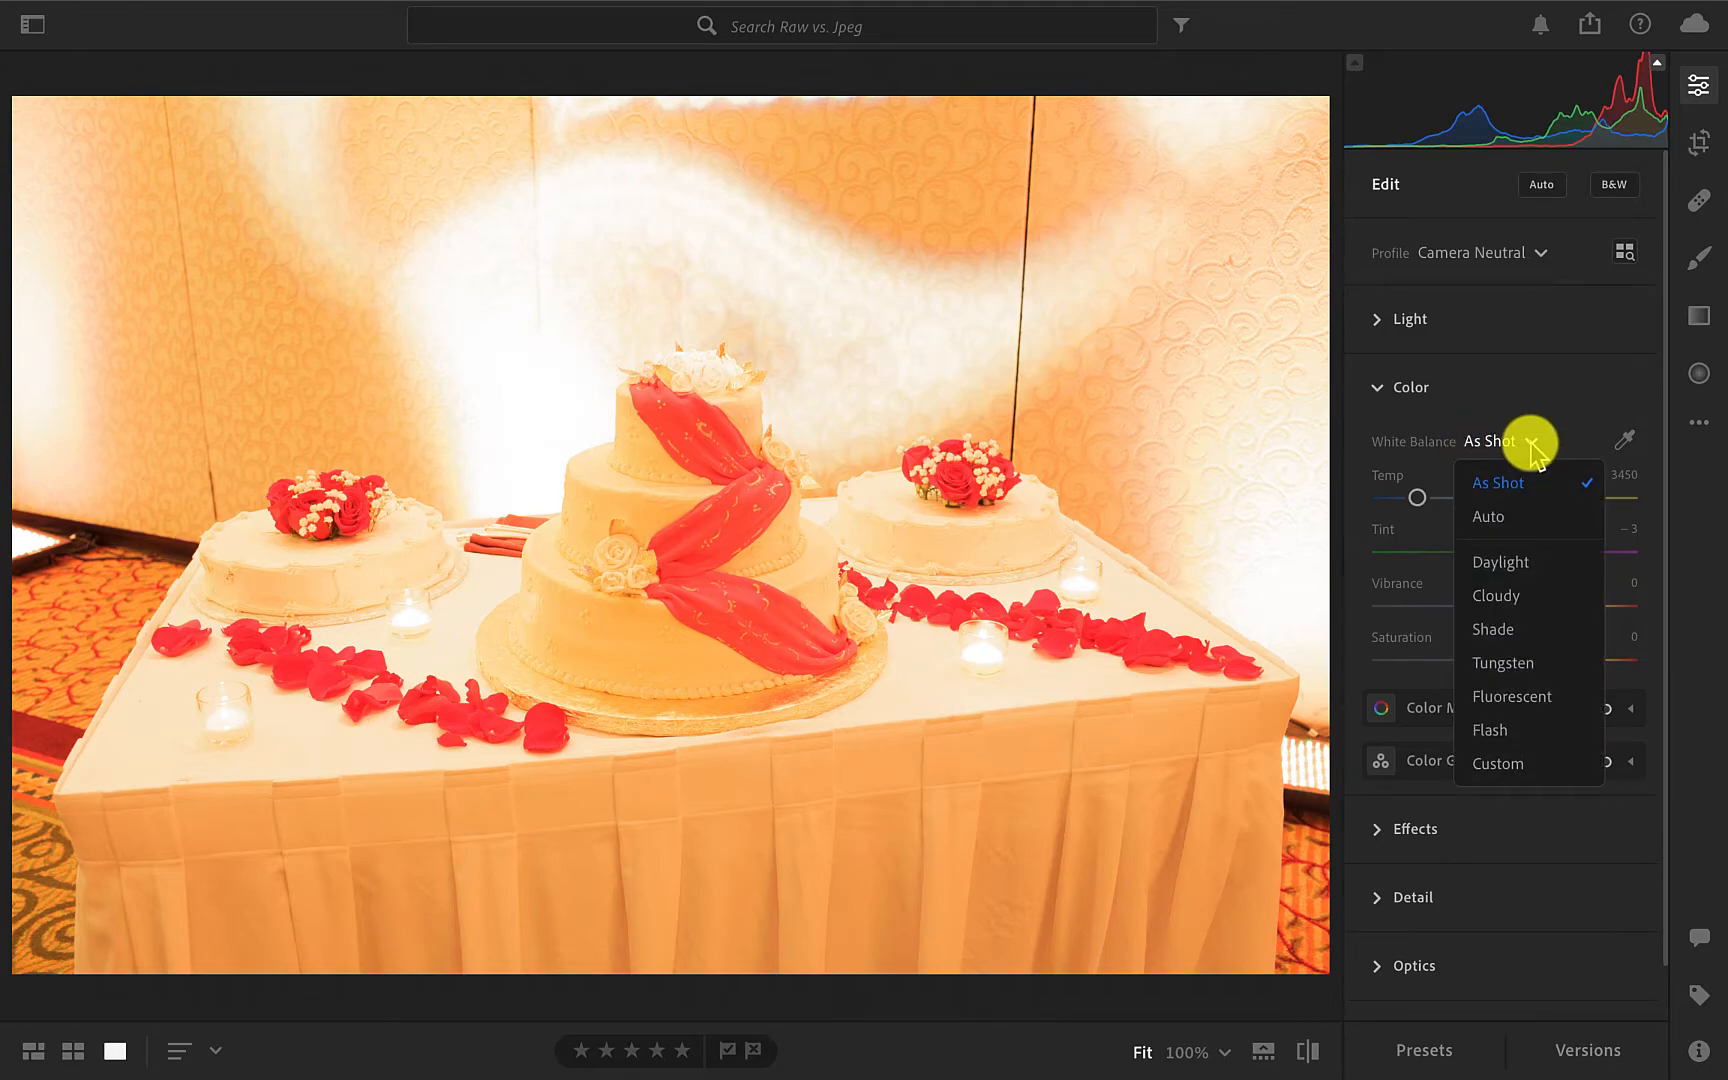
click(1510, 562)
click(1535, 441)
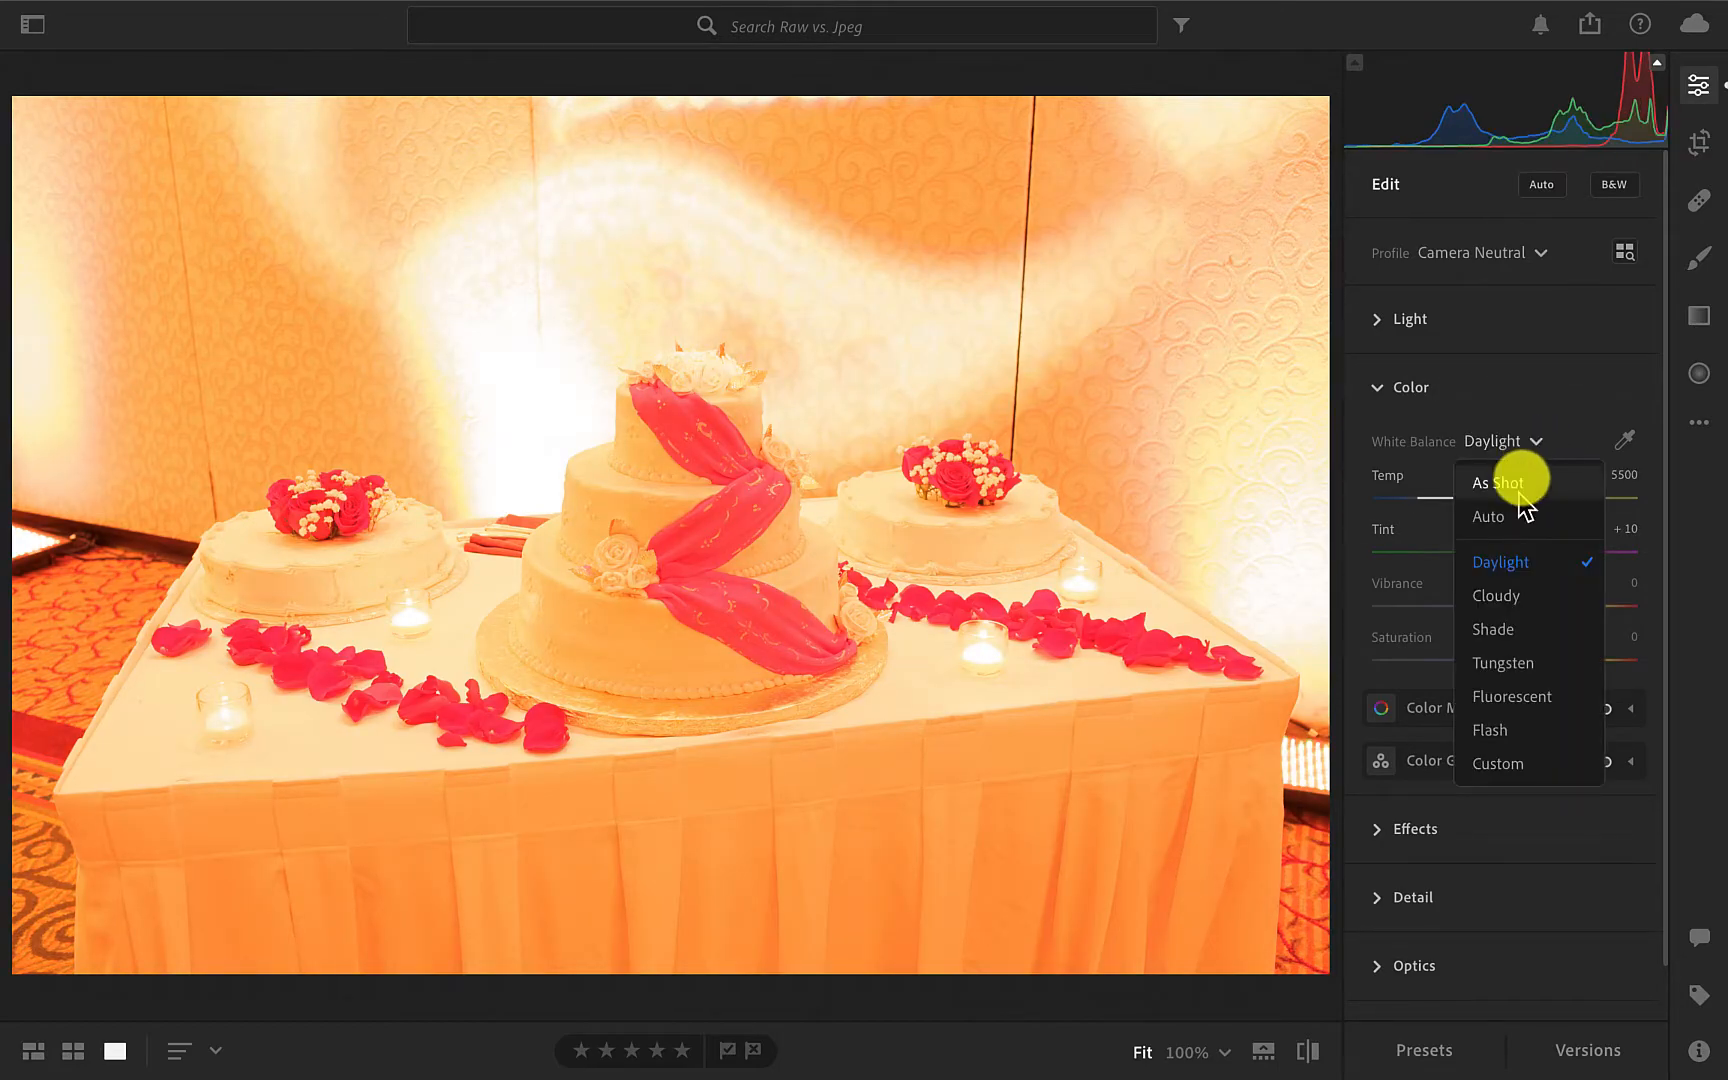
click(1500, 593)
click(1527, 443)
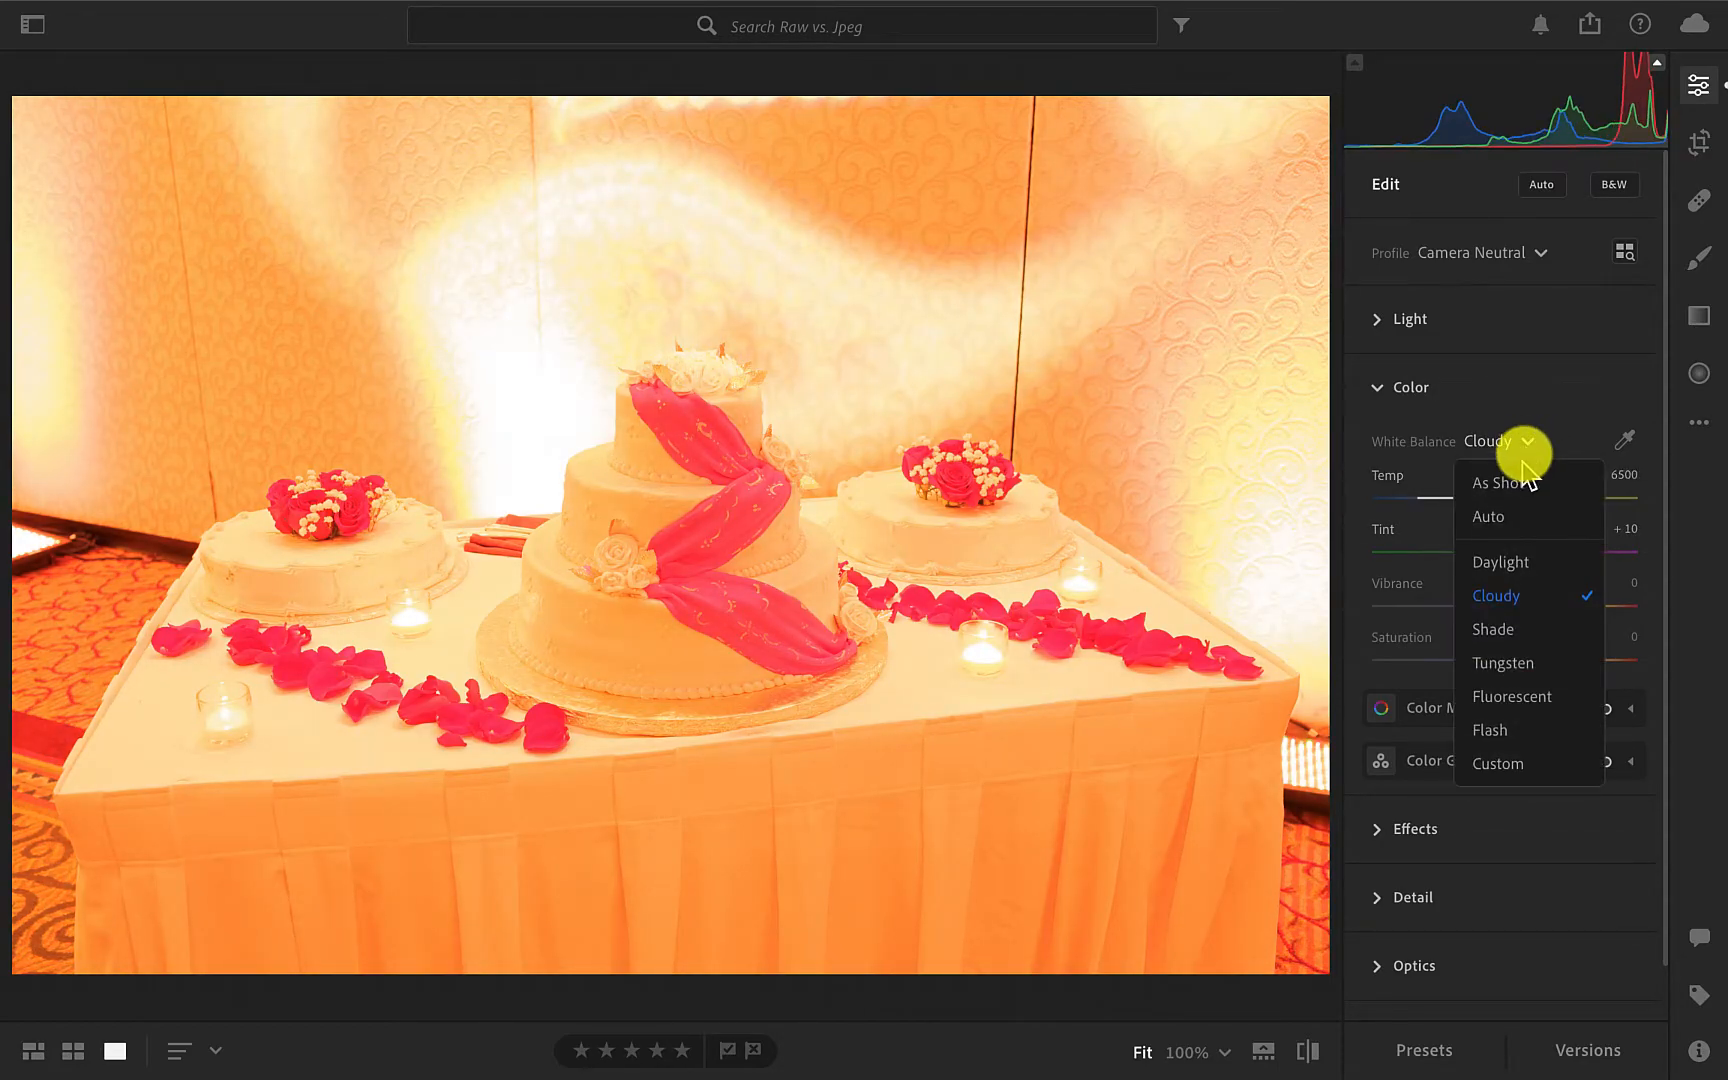
click(1500, 628)
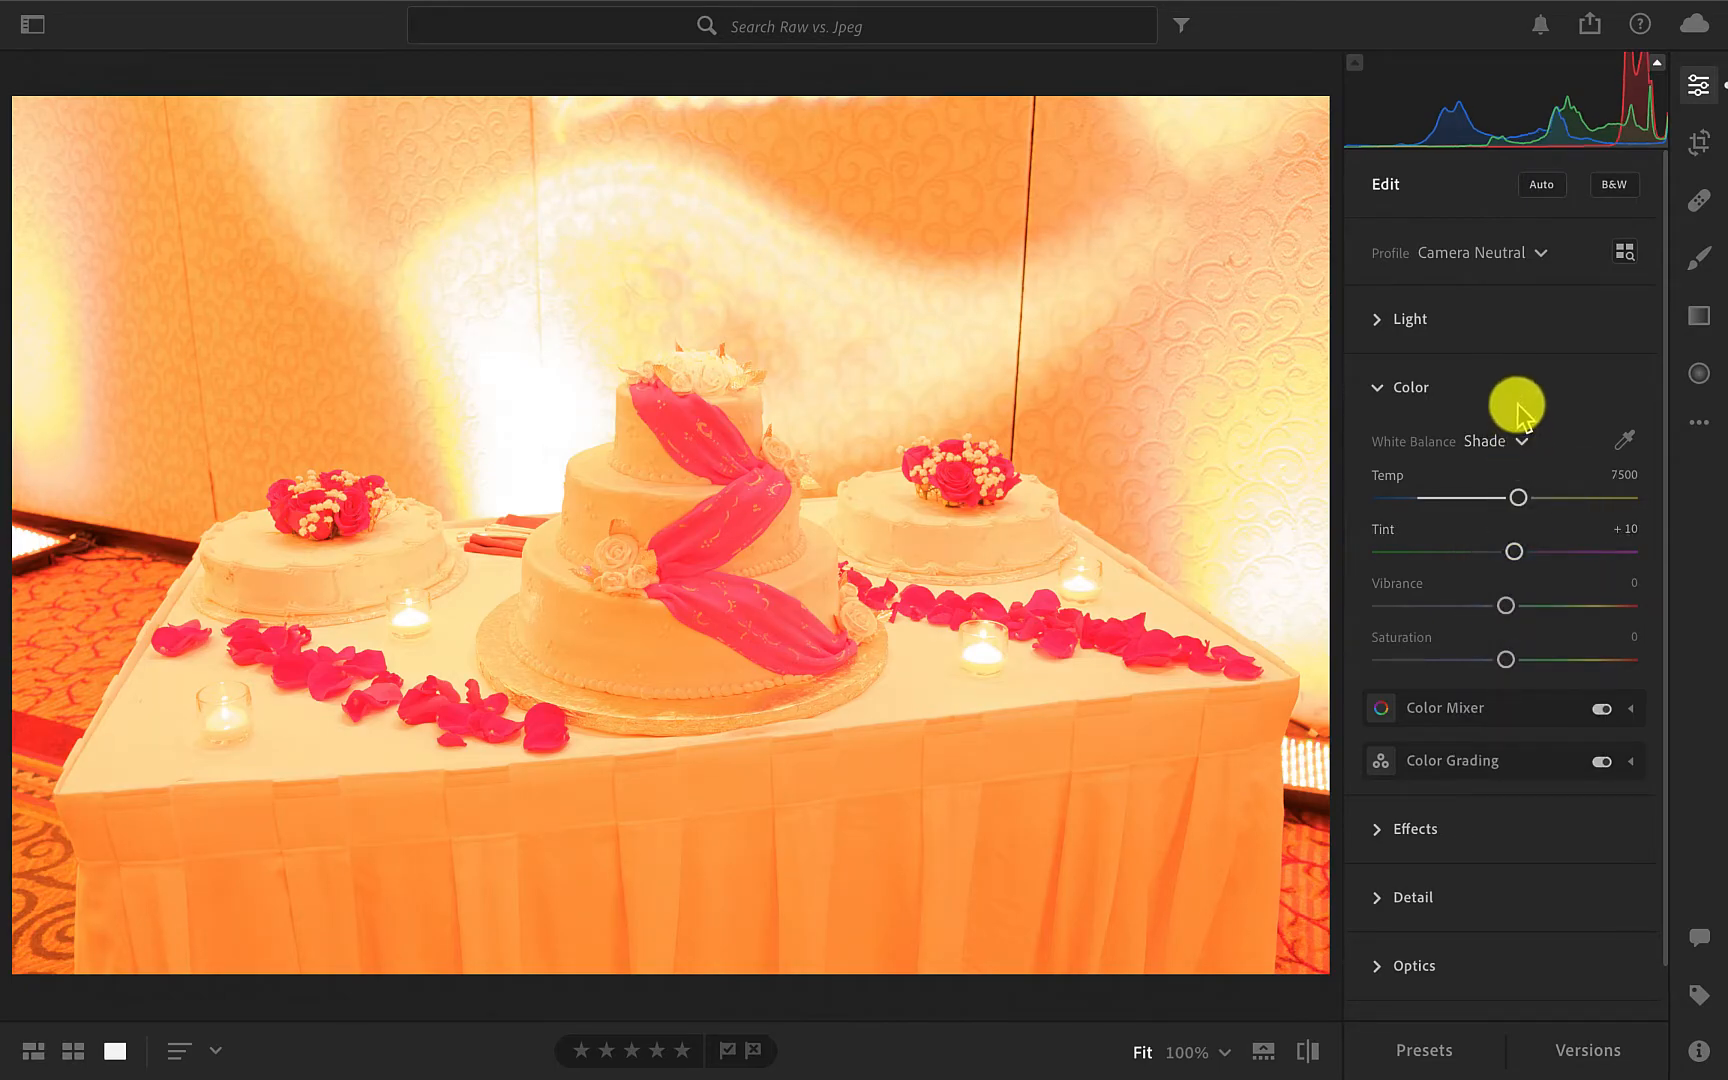
click(1522, 443)
click(1505, 665)
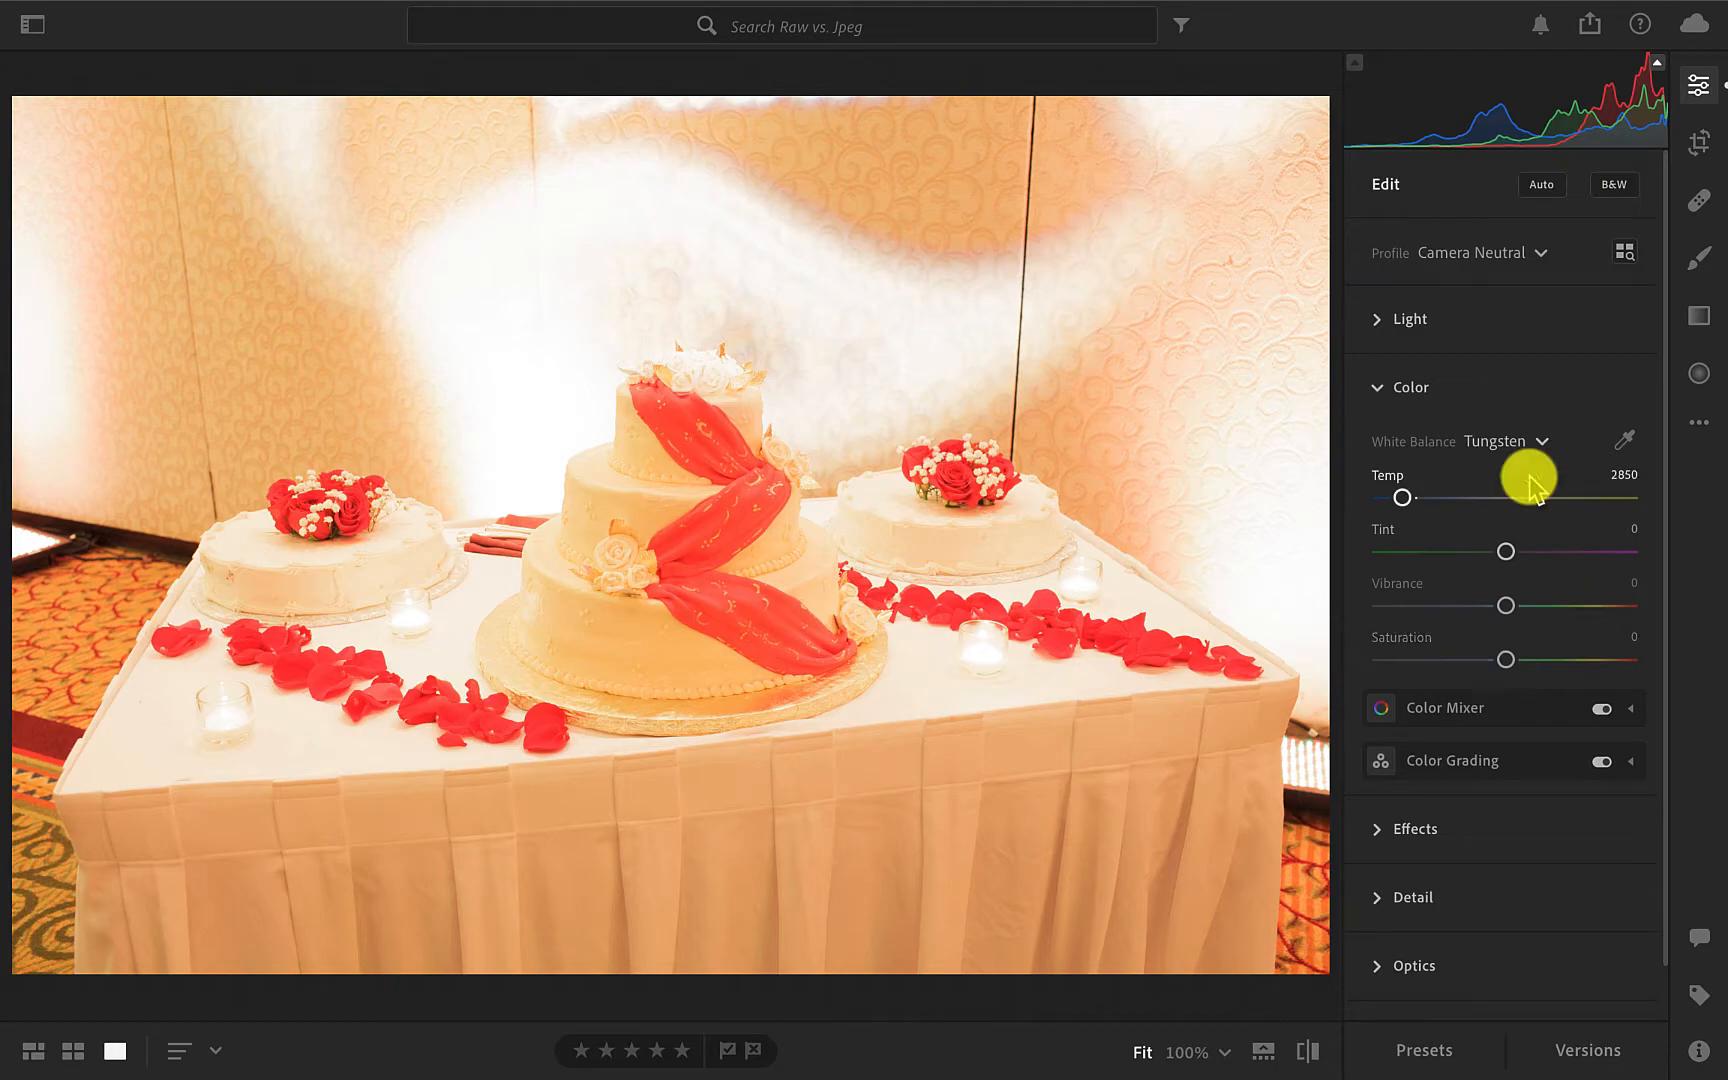
click(1542, 443)
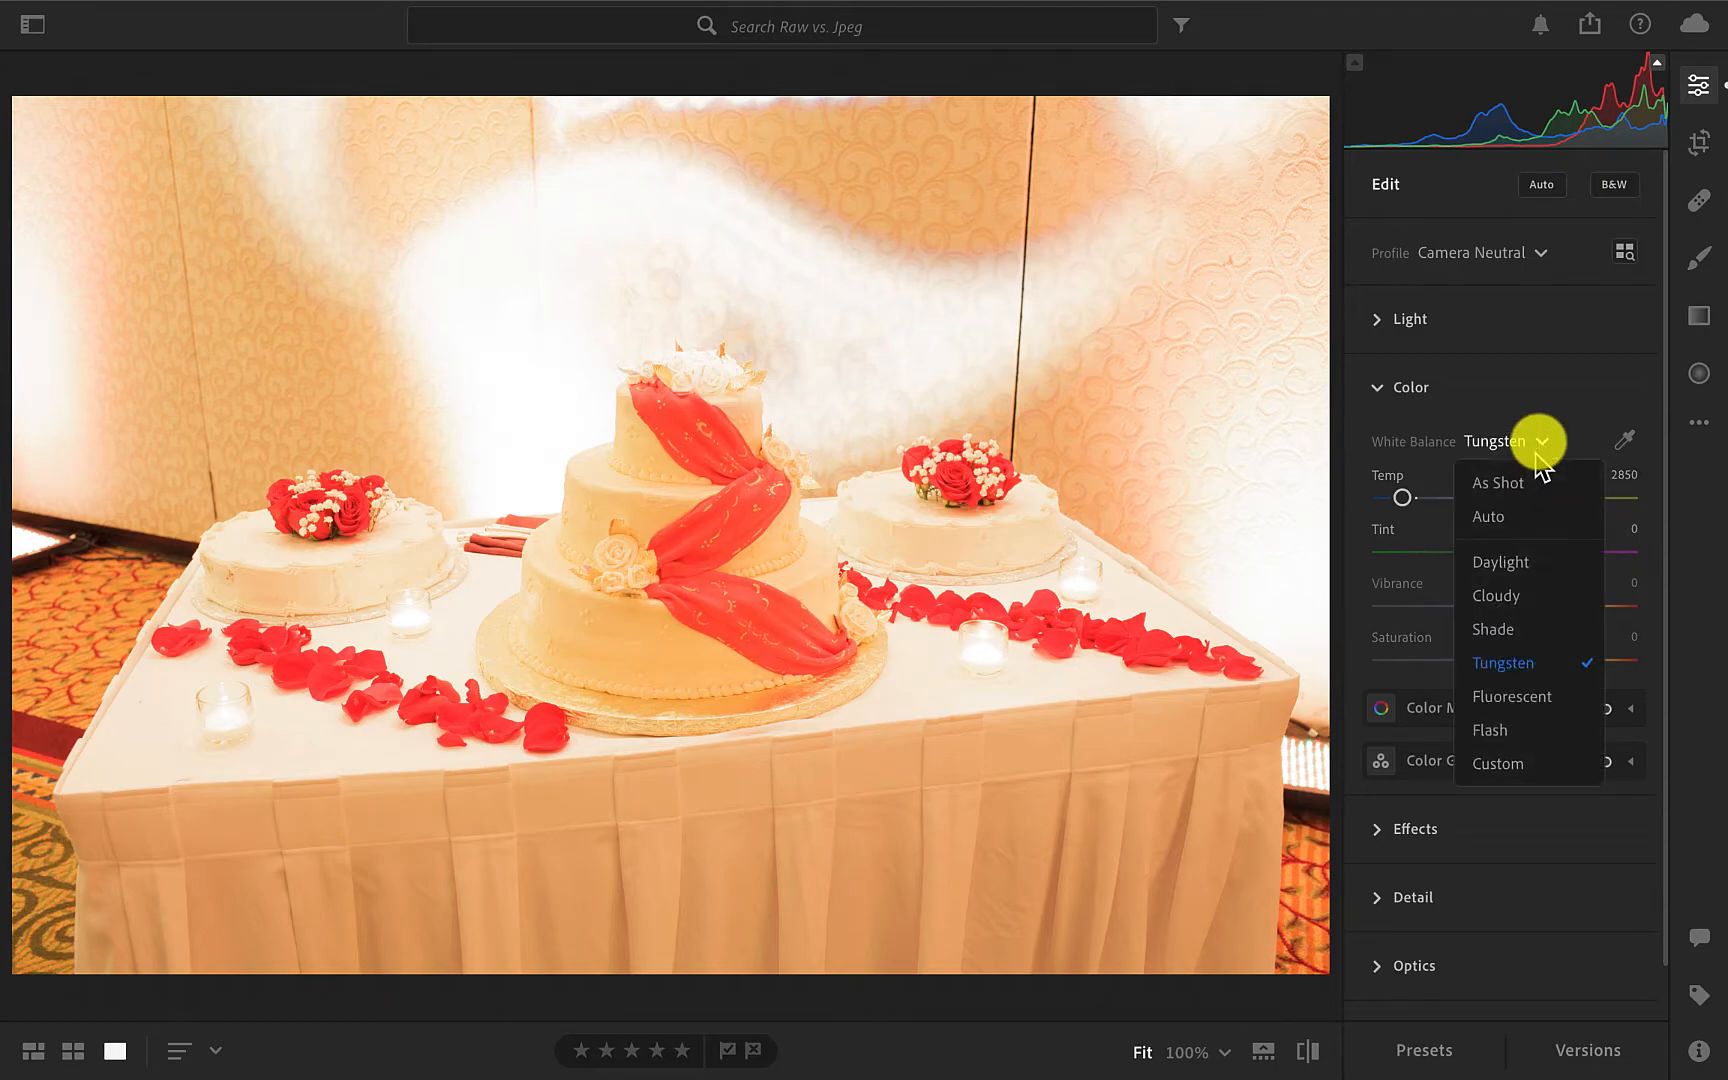
click(1516, 697)
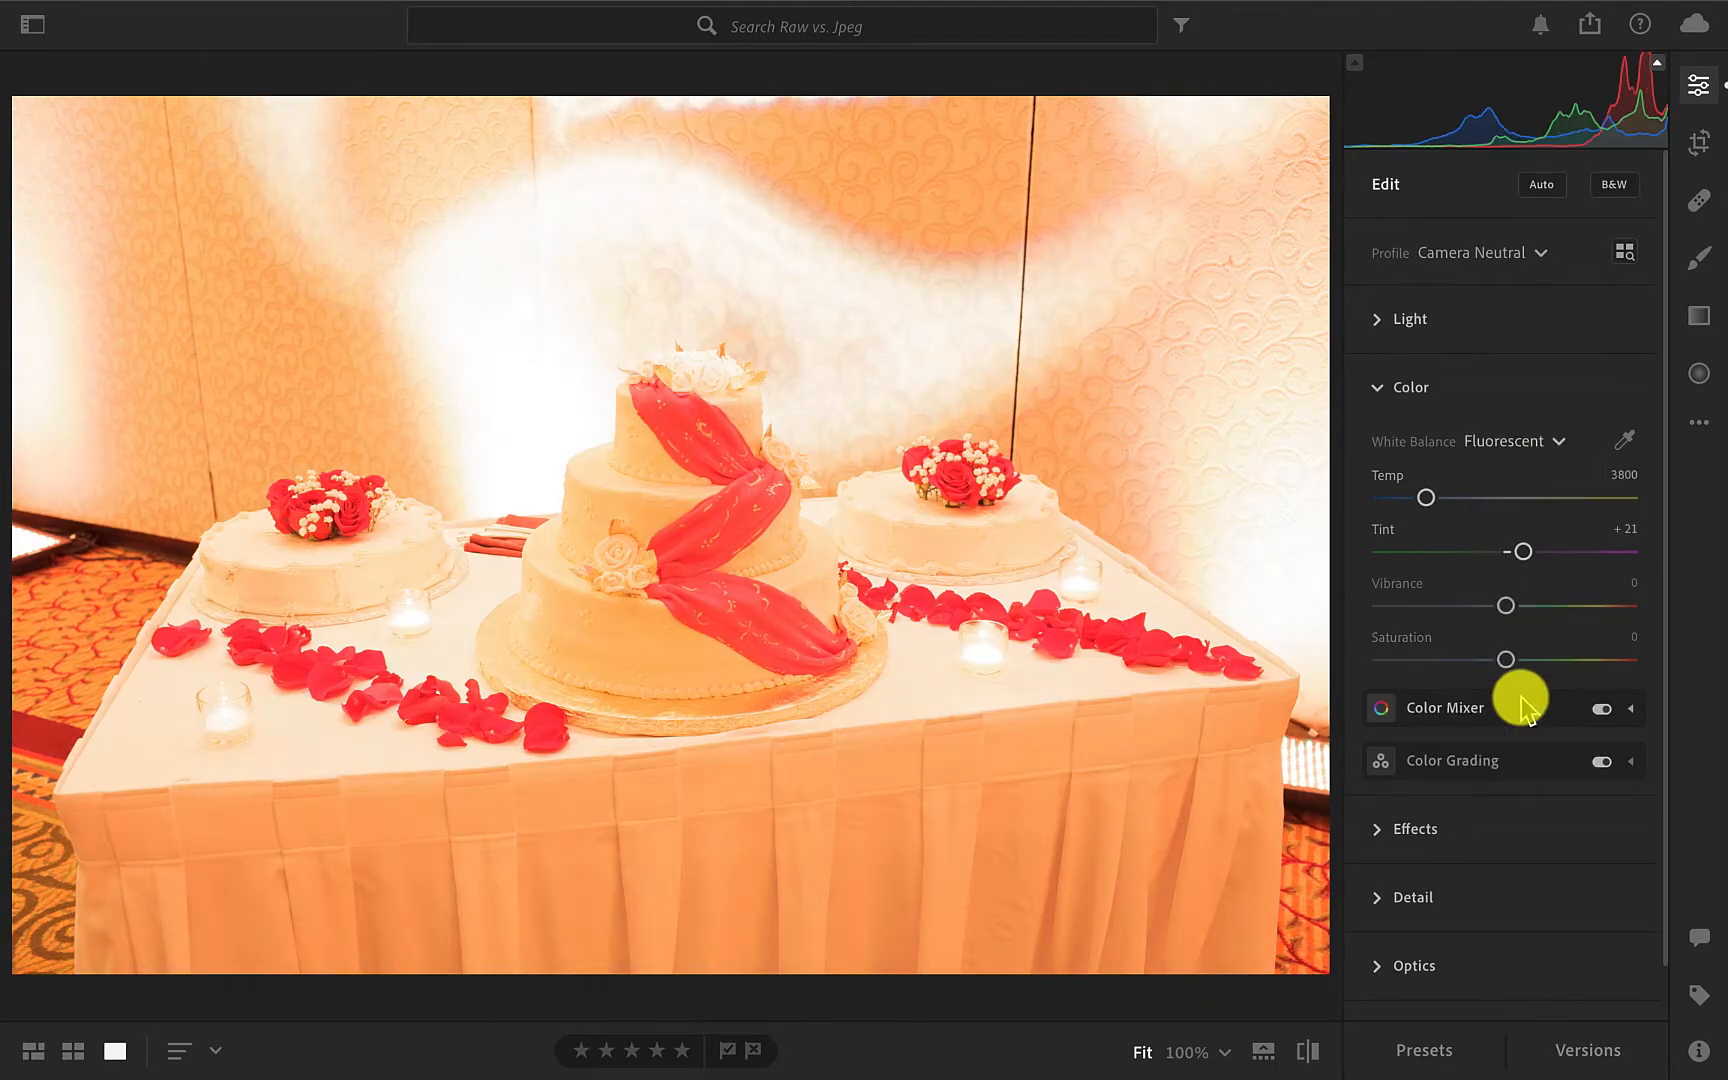
Set the CR2 photo's white balance to Auto.
click(1552, 440)
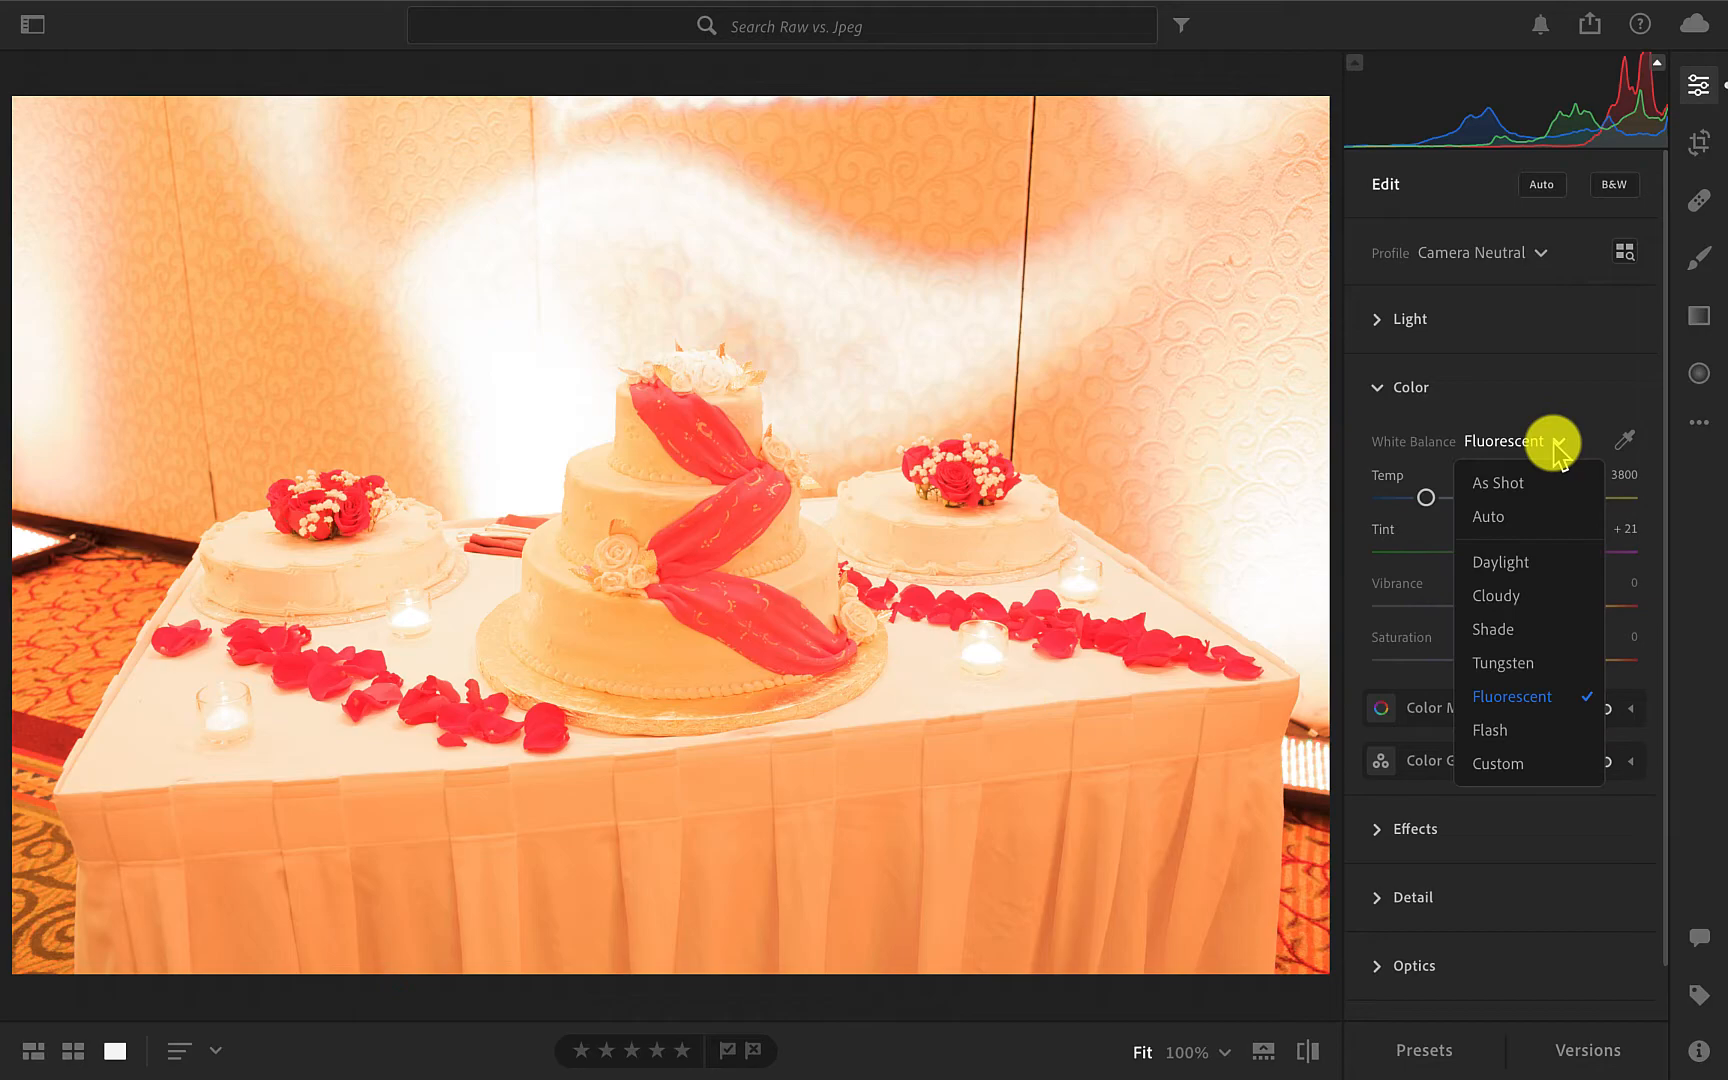
click(1526, 520)
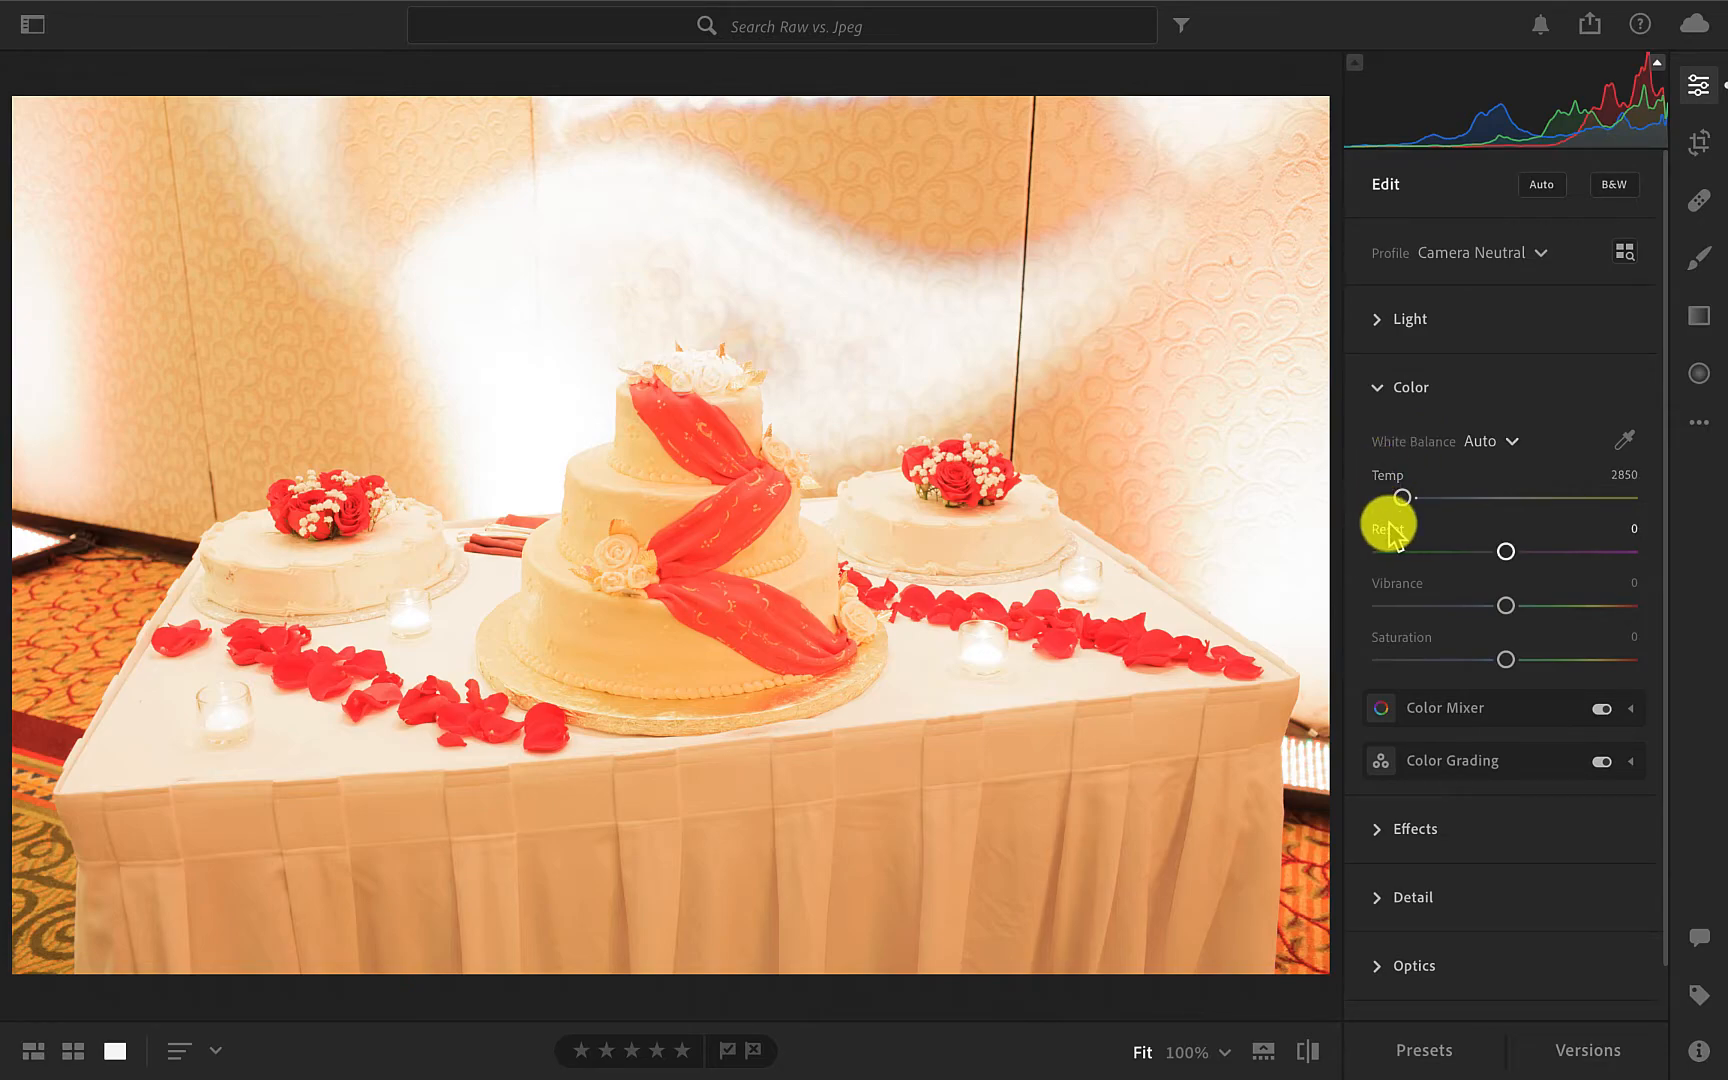
With highlight clipping shown, set Whites to -100 and Highlights to -91, and compare the photo with its original.
click(1378, 320)
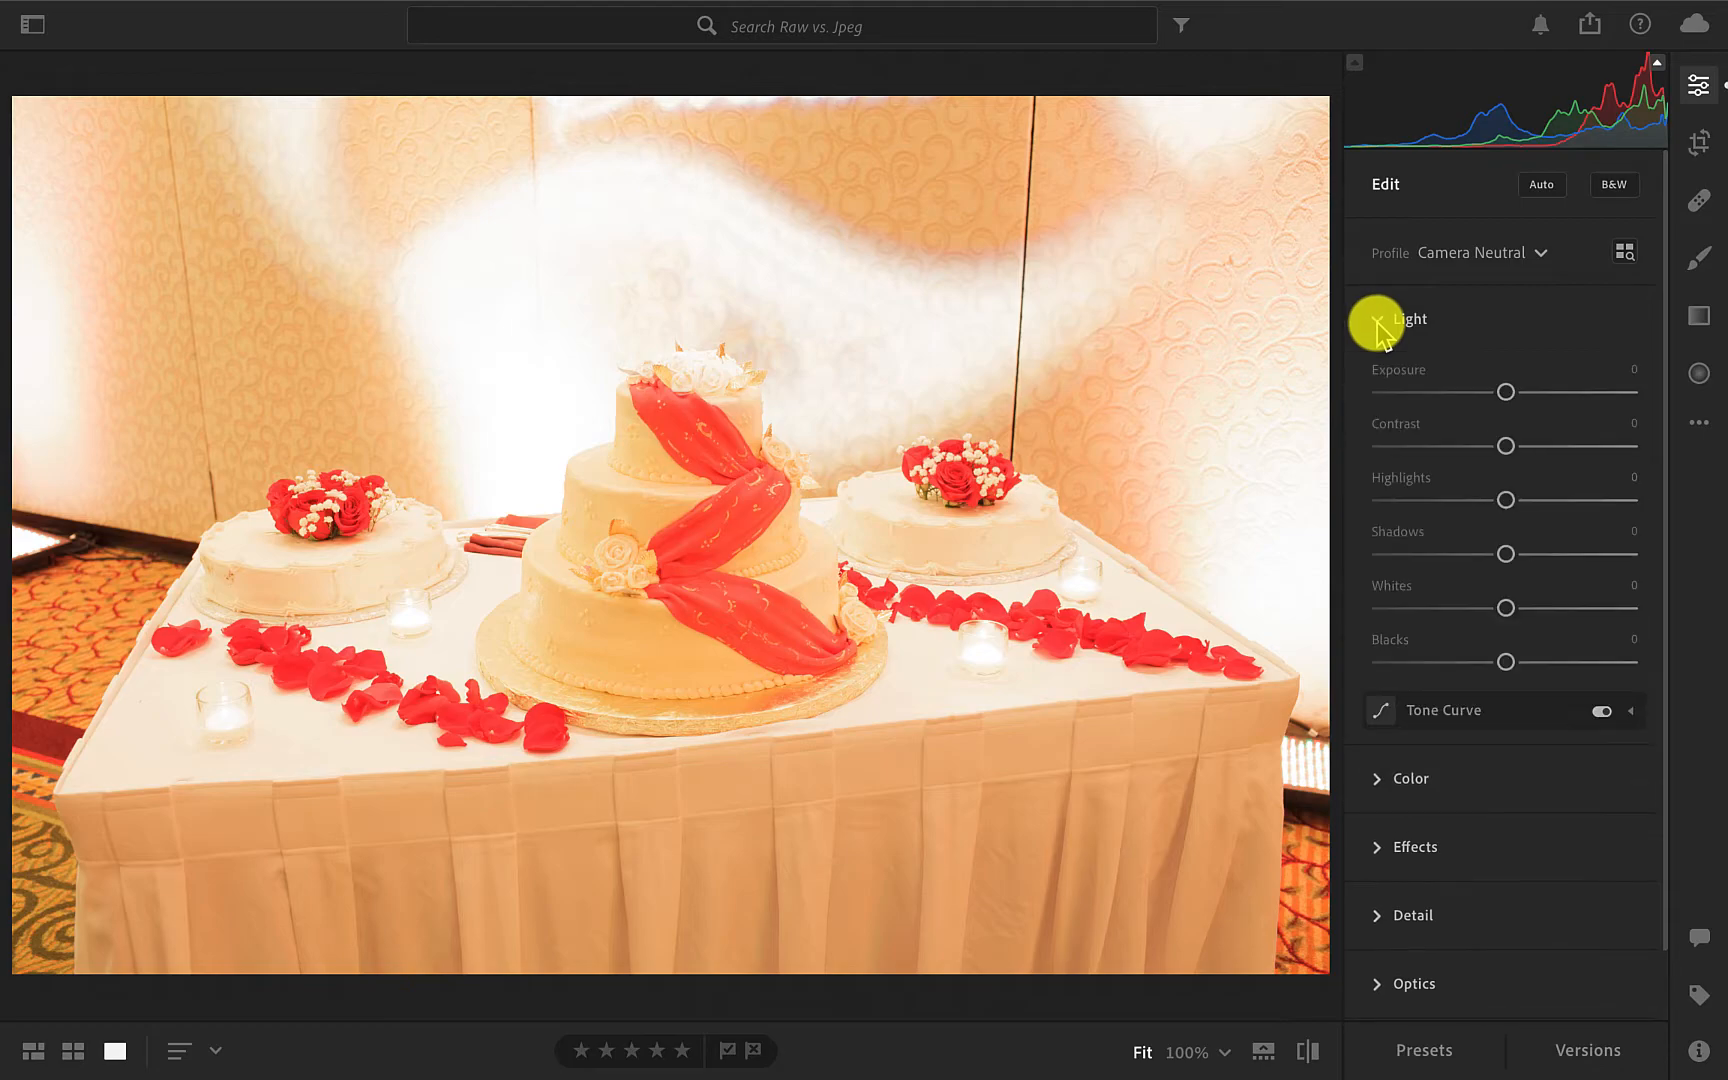
click(1657, 63)
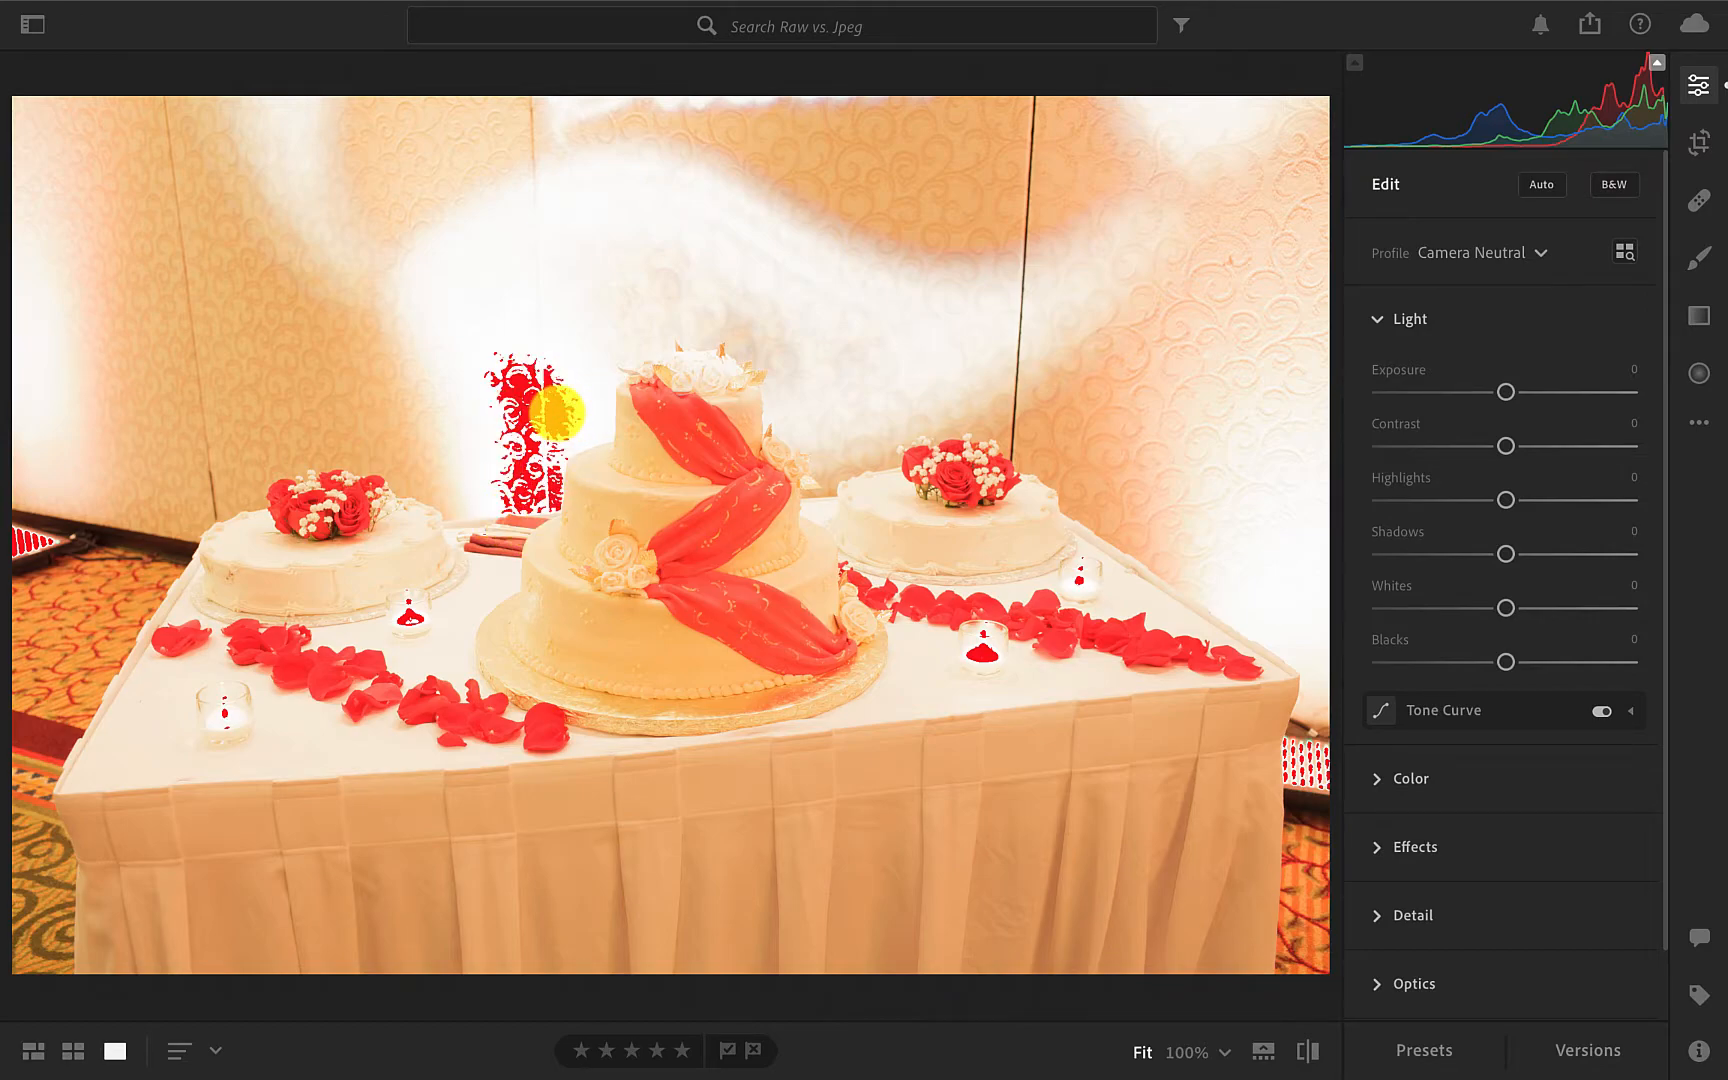
drag(1506, 608, 1342, 636)
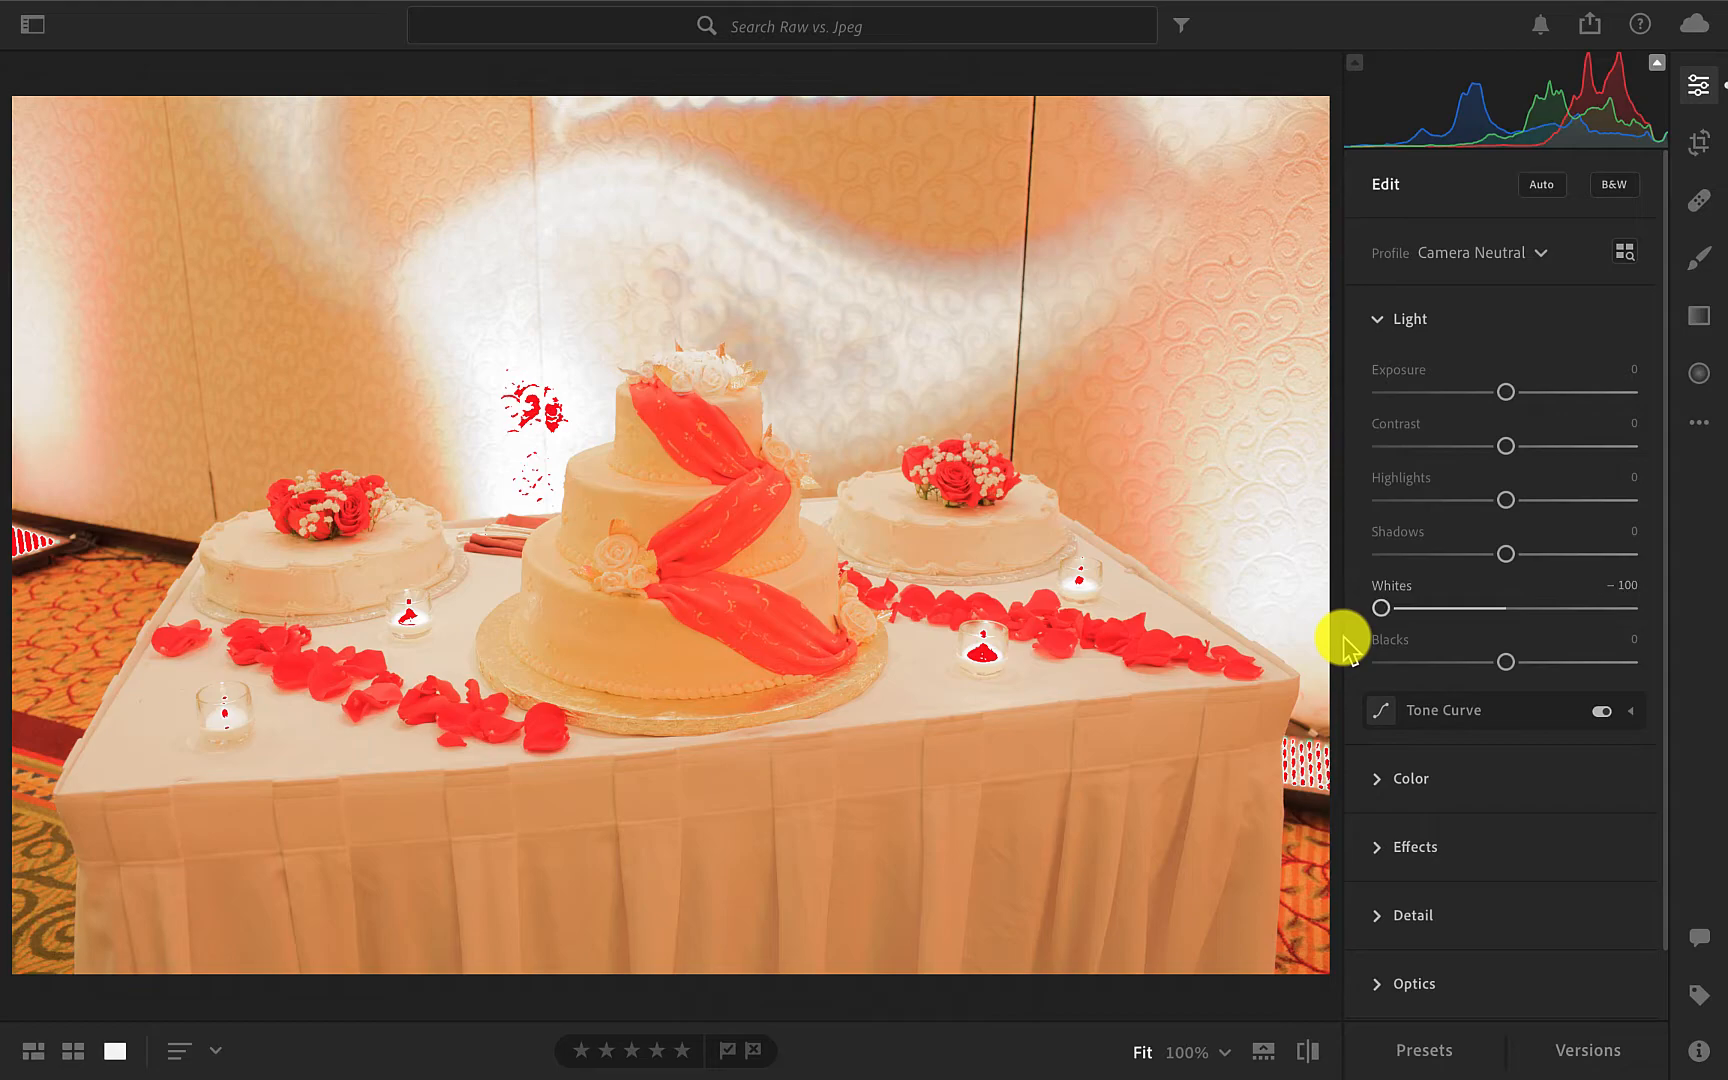
drag(1507, 499, 1392, 500)
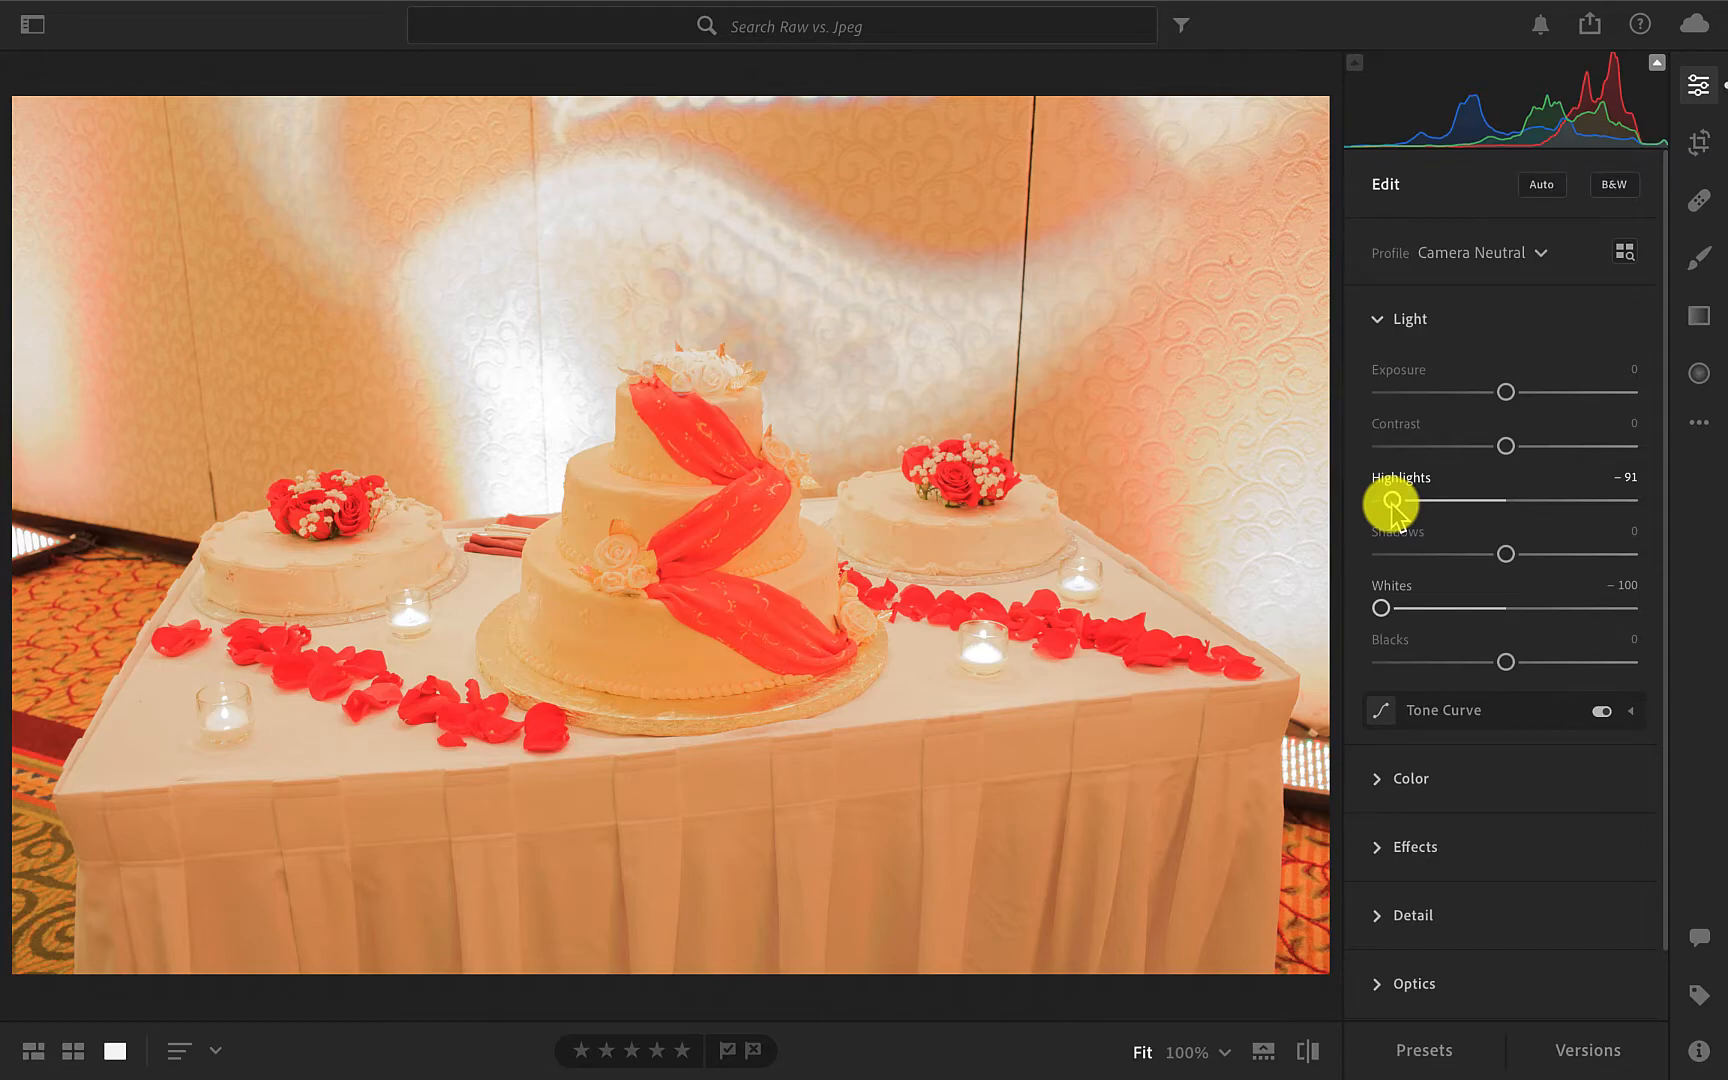
key(backslash)
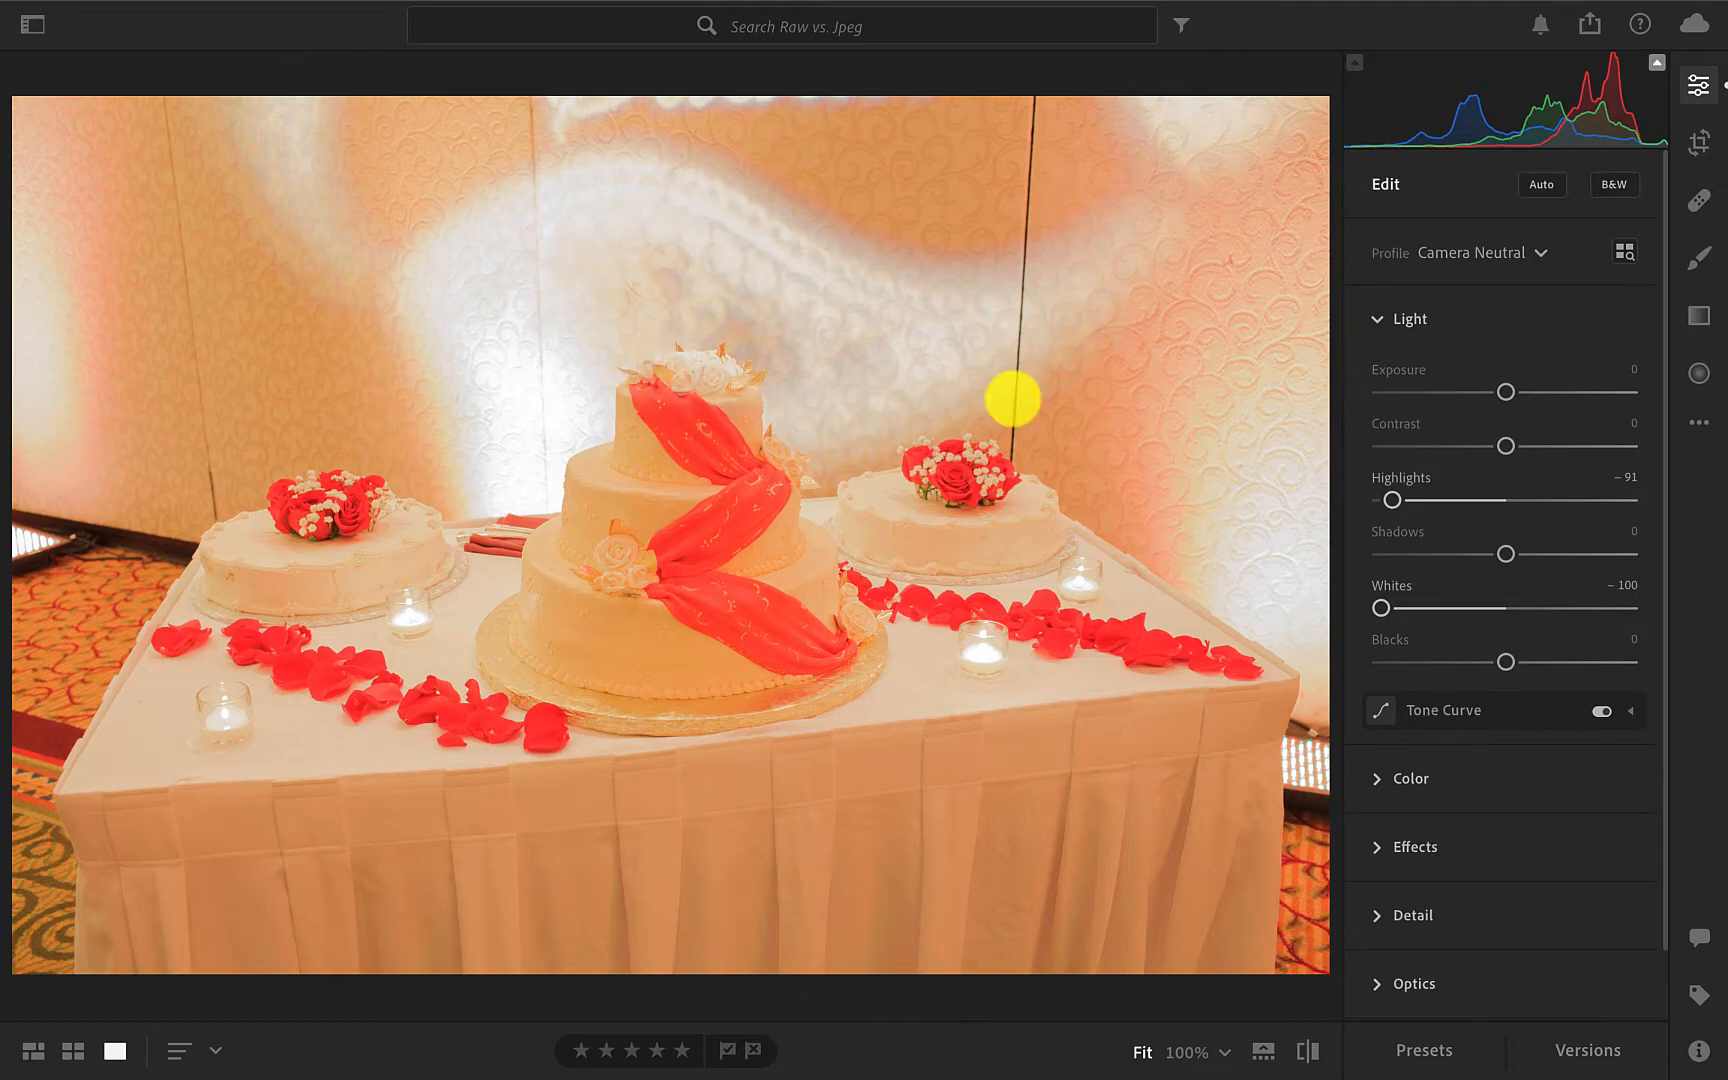
key(backslash)
Cool the CR2 photo slightly by lowering its colour temperature a little from the Auto setting.
click(1378, 319)
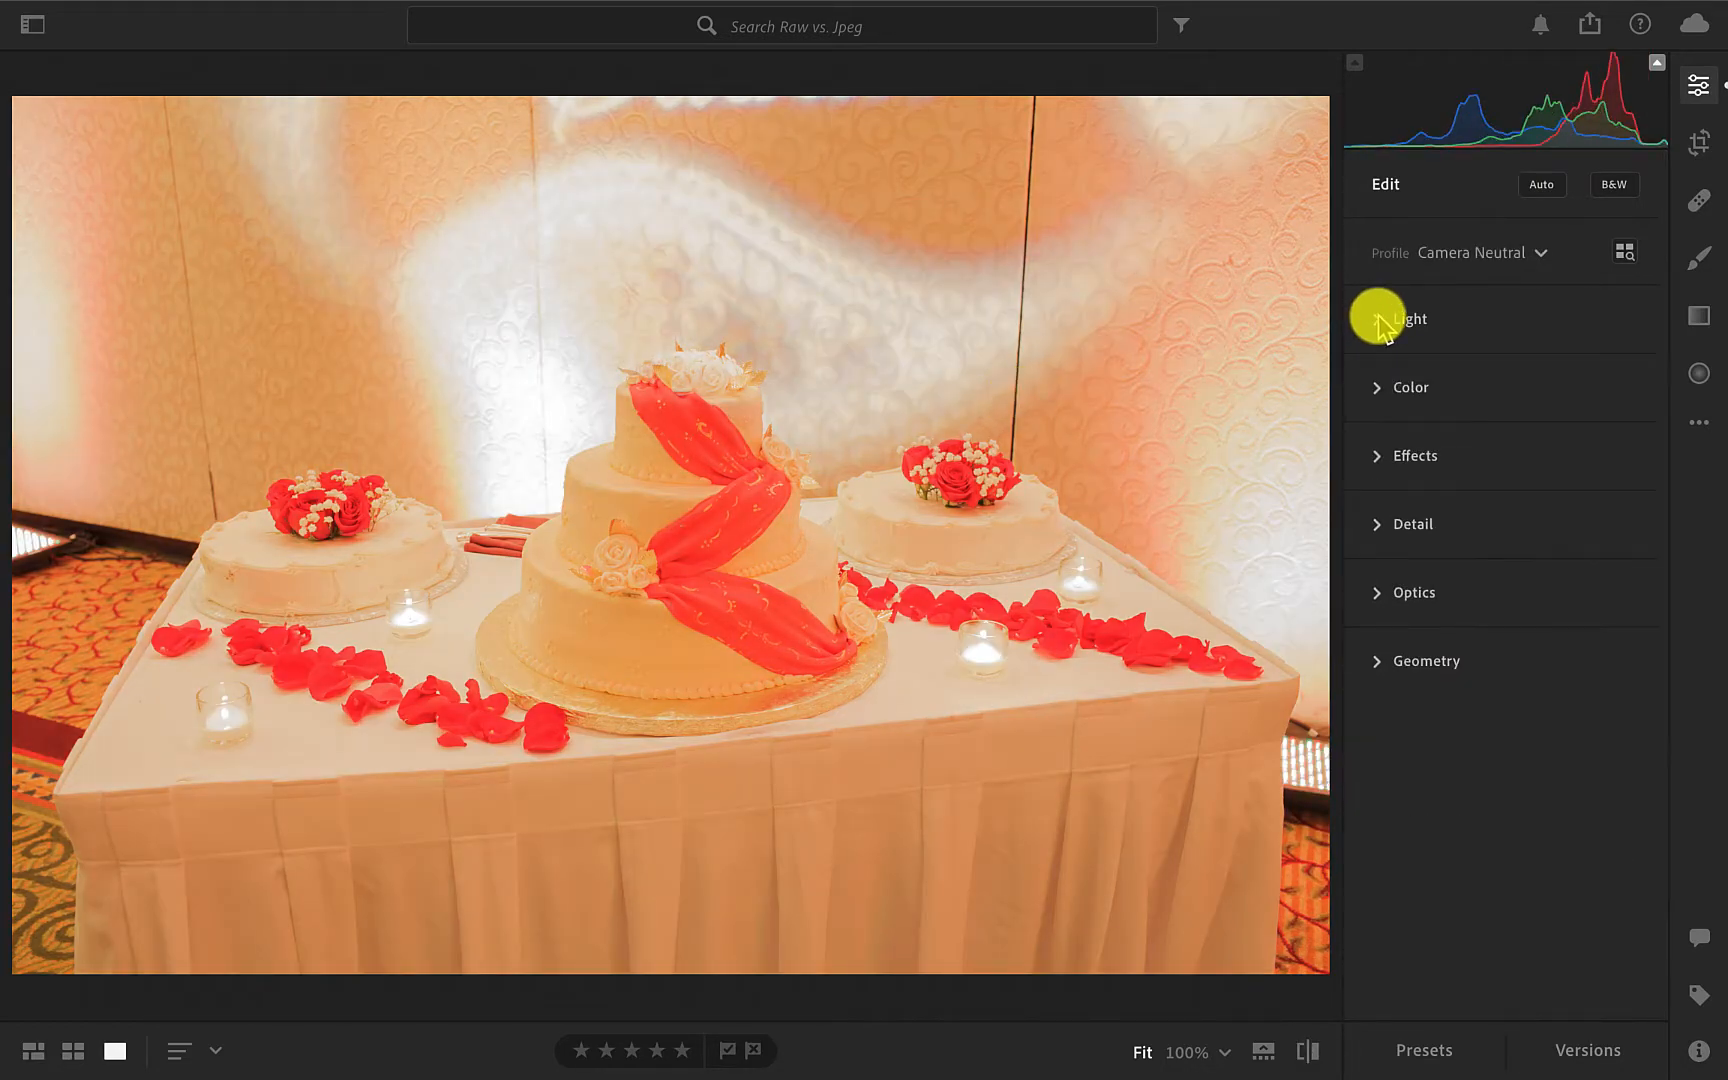
click(1375, 387)
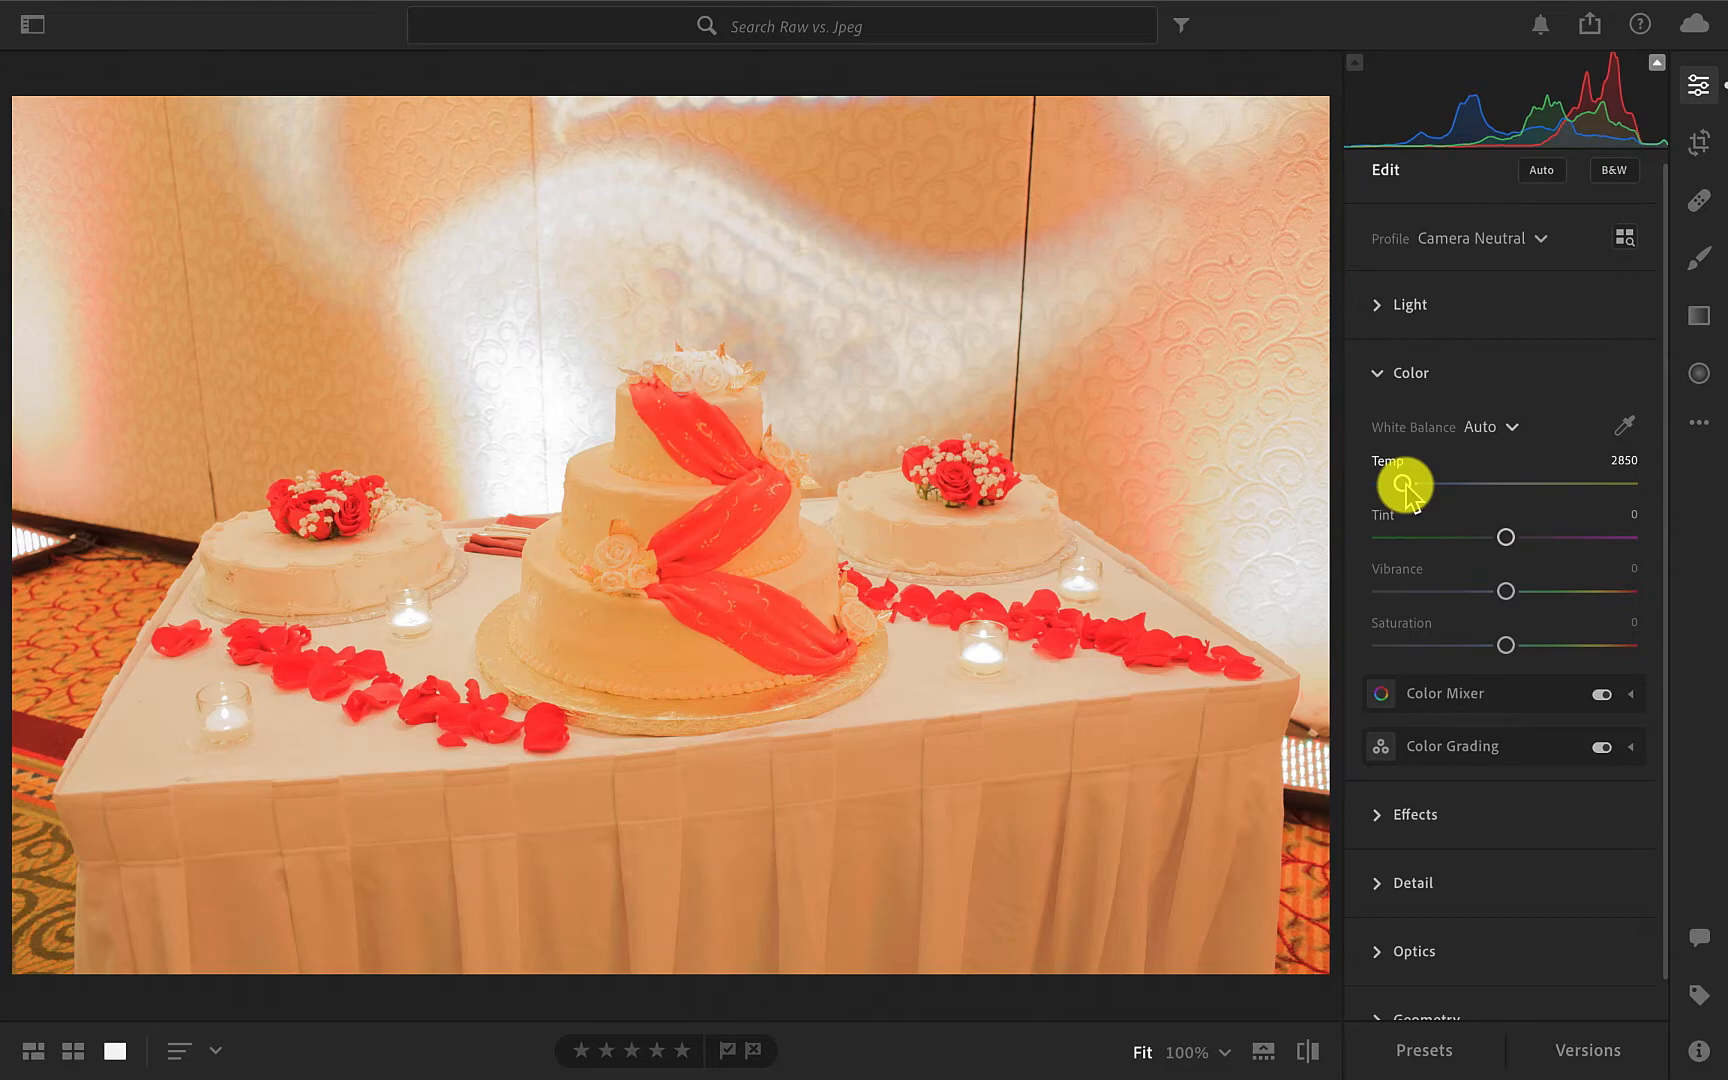
drag(1403, 487, 1392, 483)
click(1378, 370)
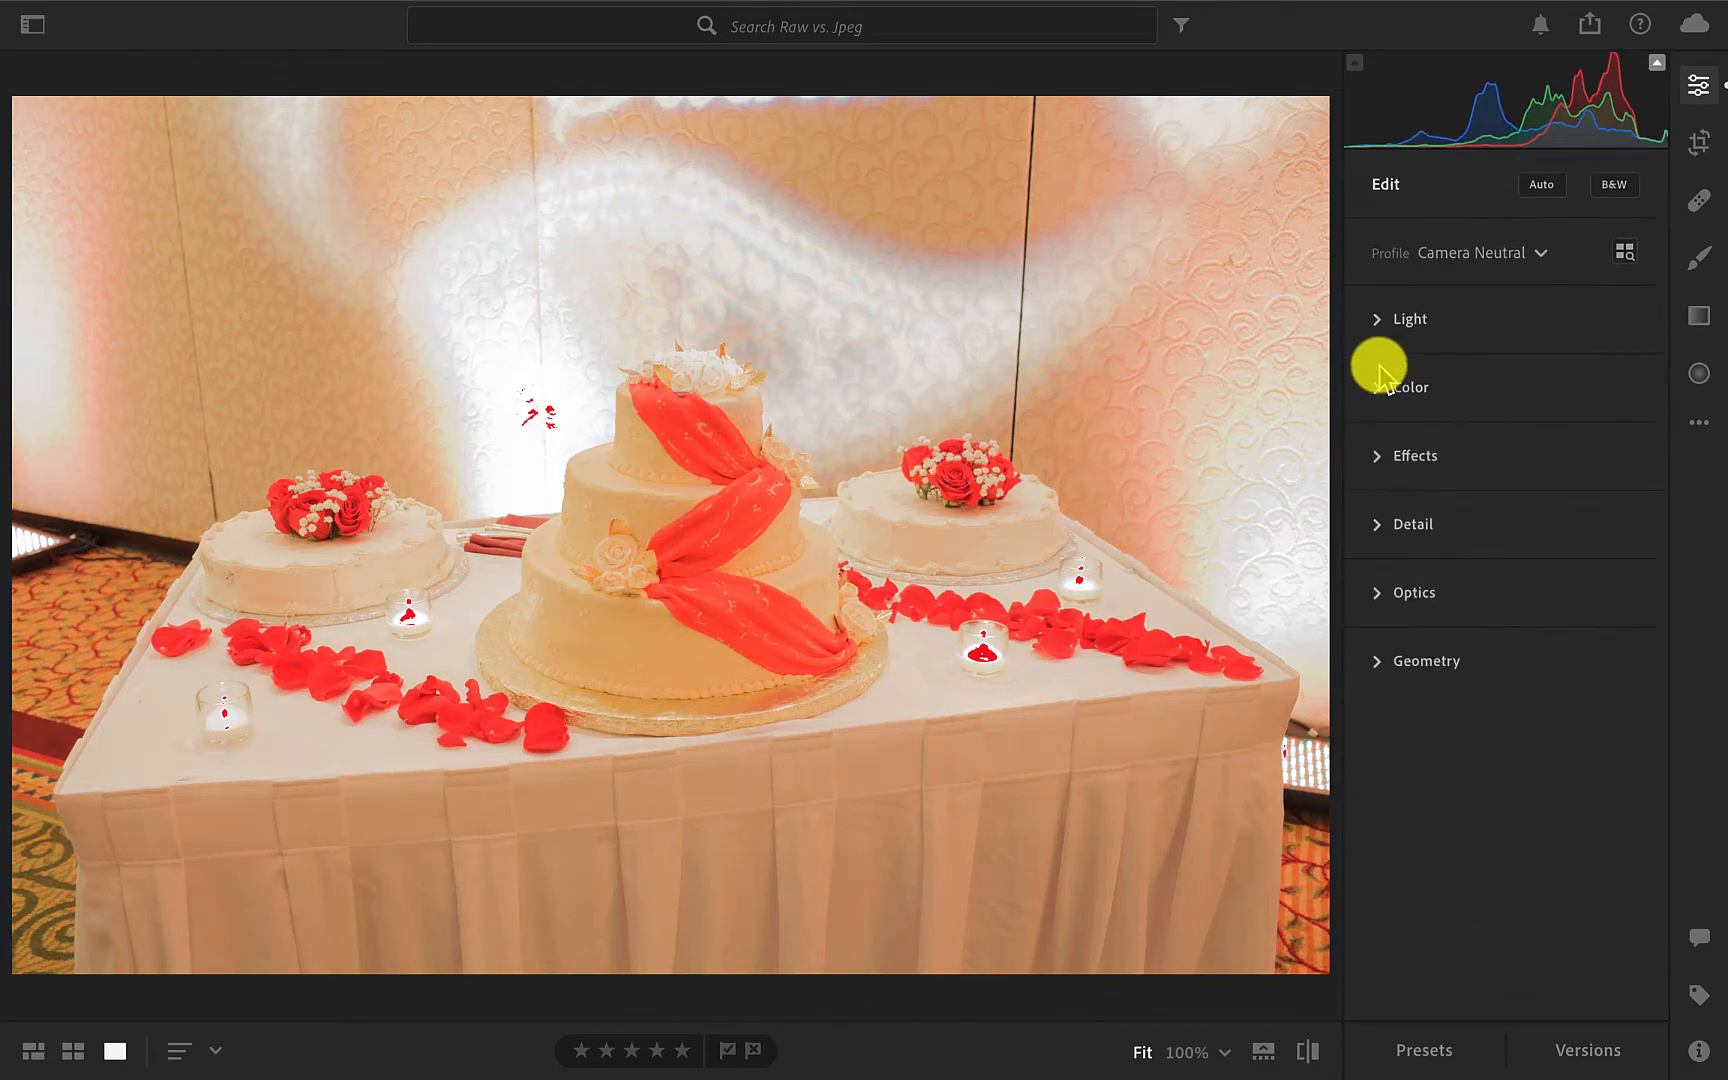
Raise the CR2 photo's Exposure to +0.14, and hide the highlight clipping to compare the edit with the original.
click(1378, 320)
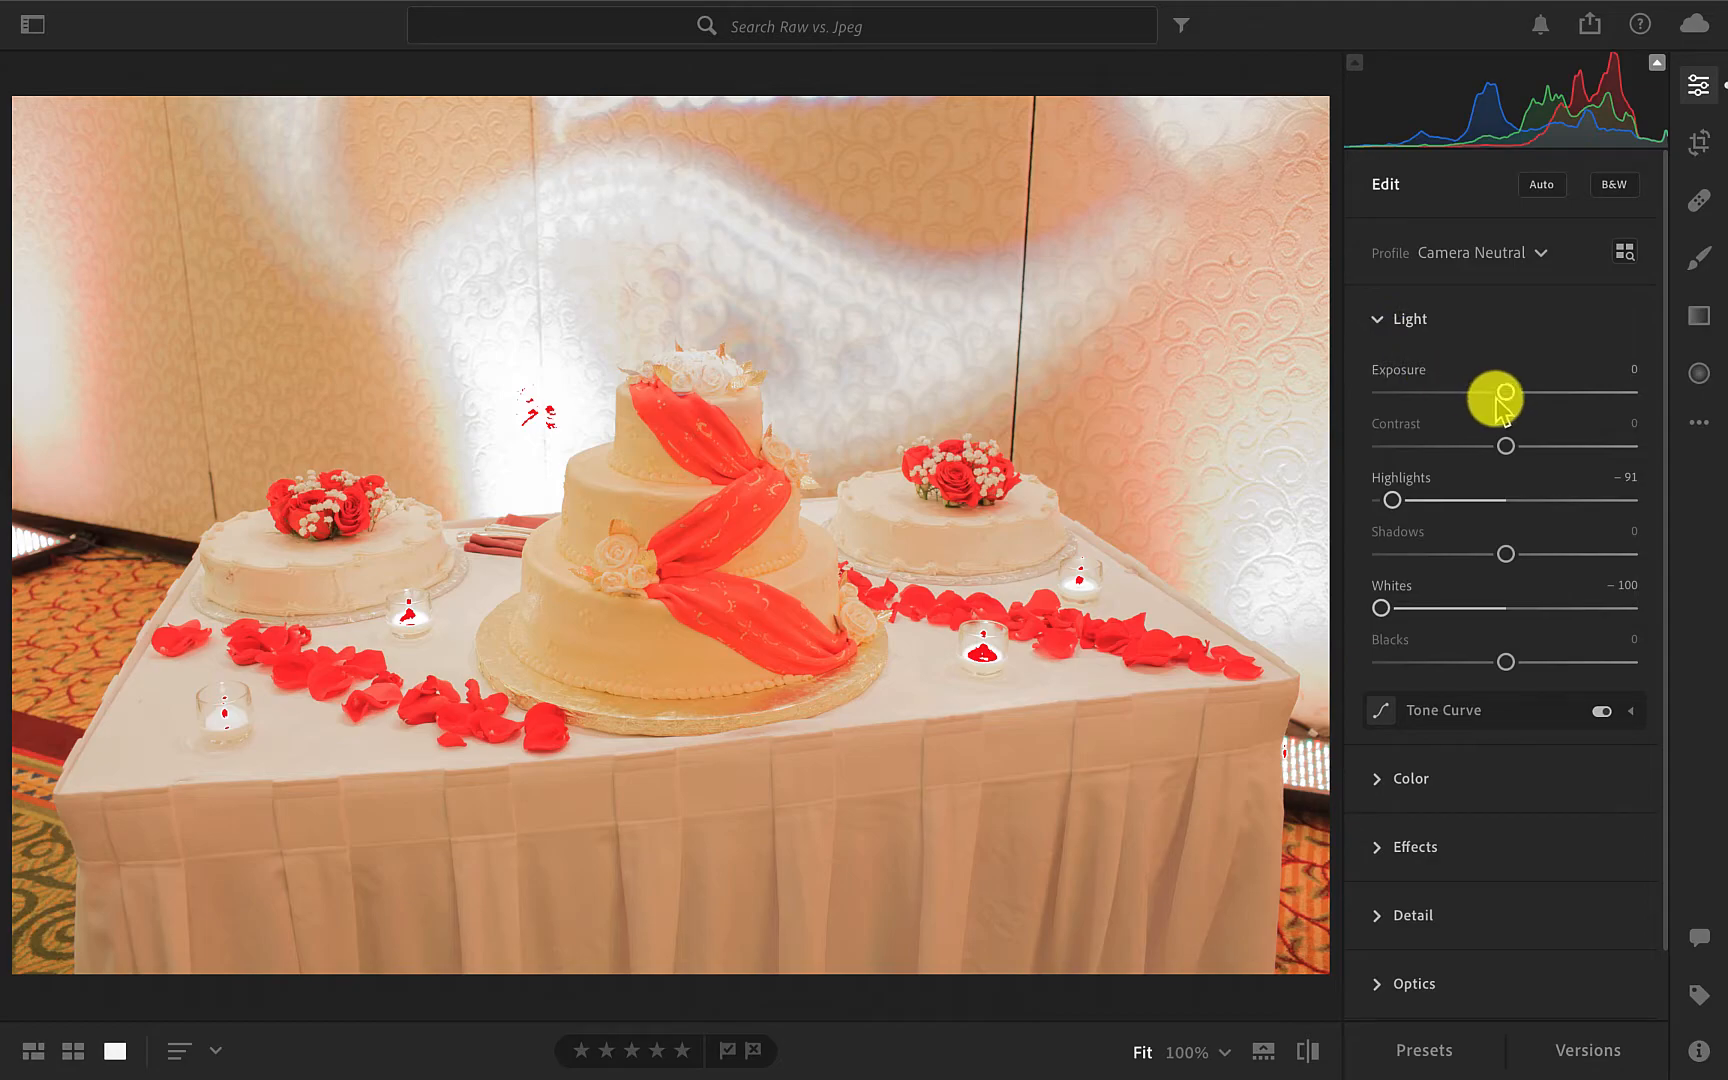
scroll(1512, 480, down, 1)
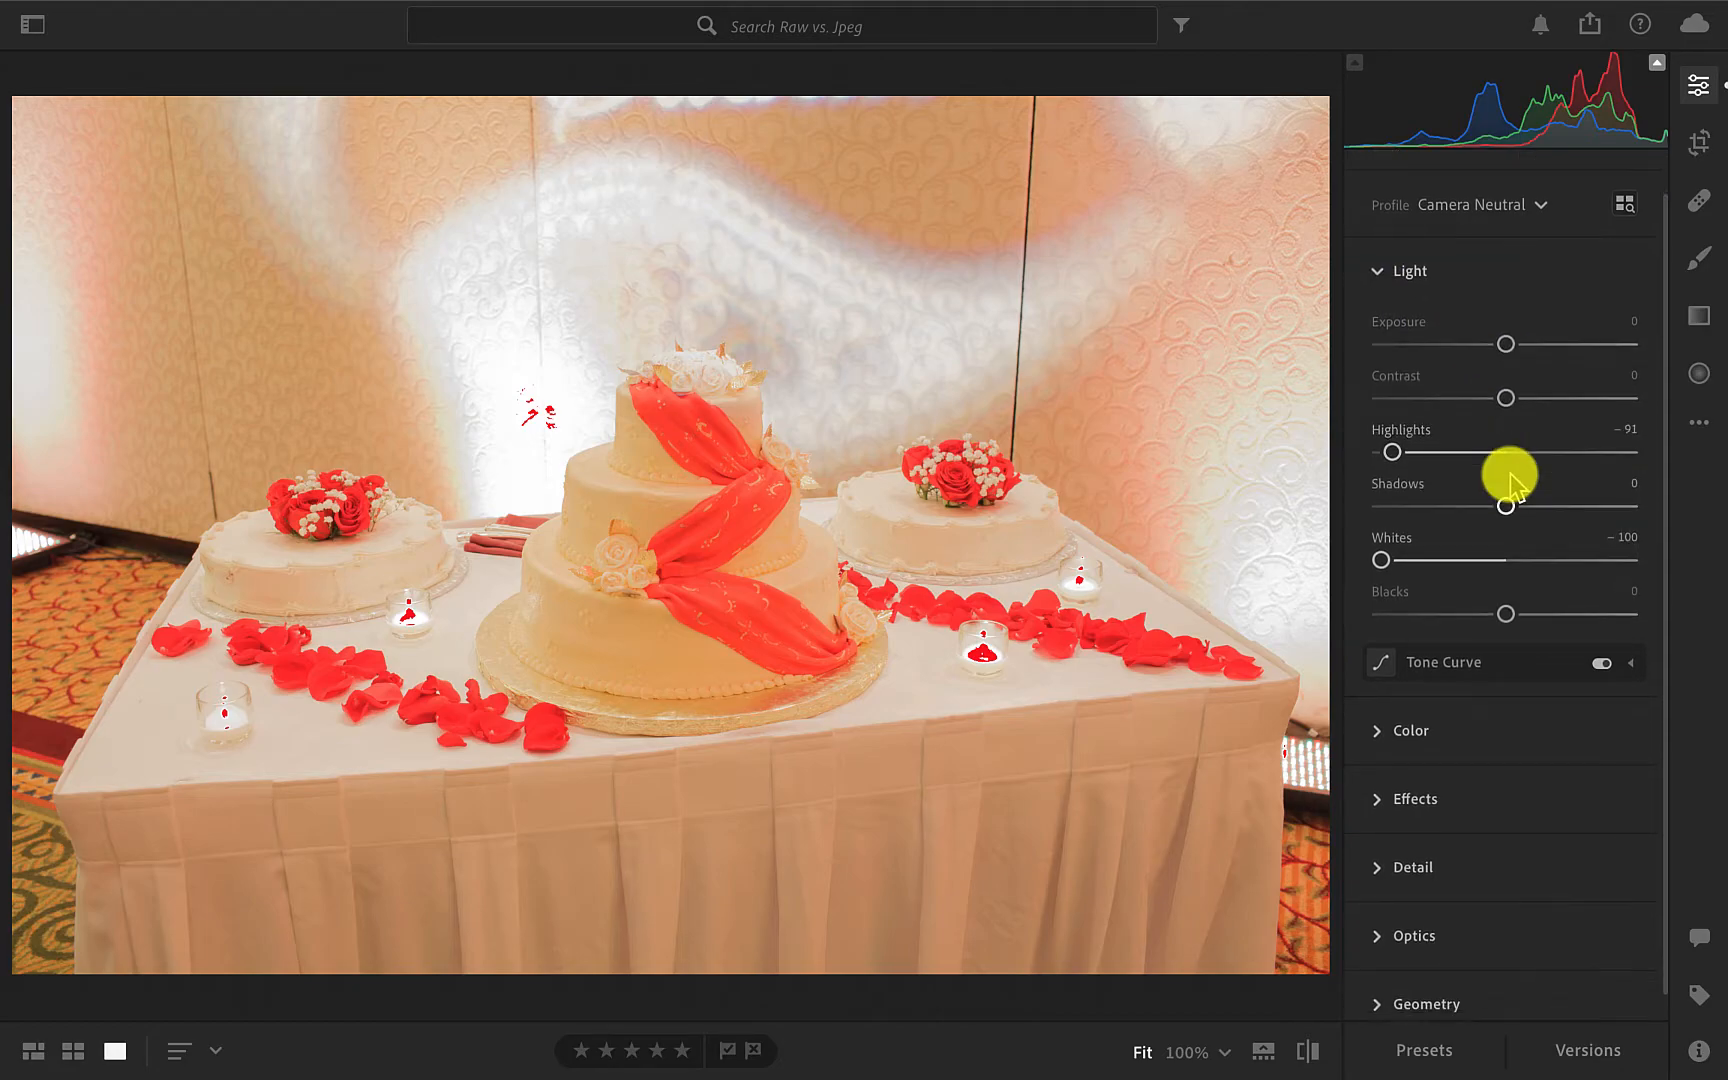
scroll(1510, 476, up, 1)
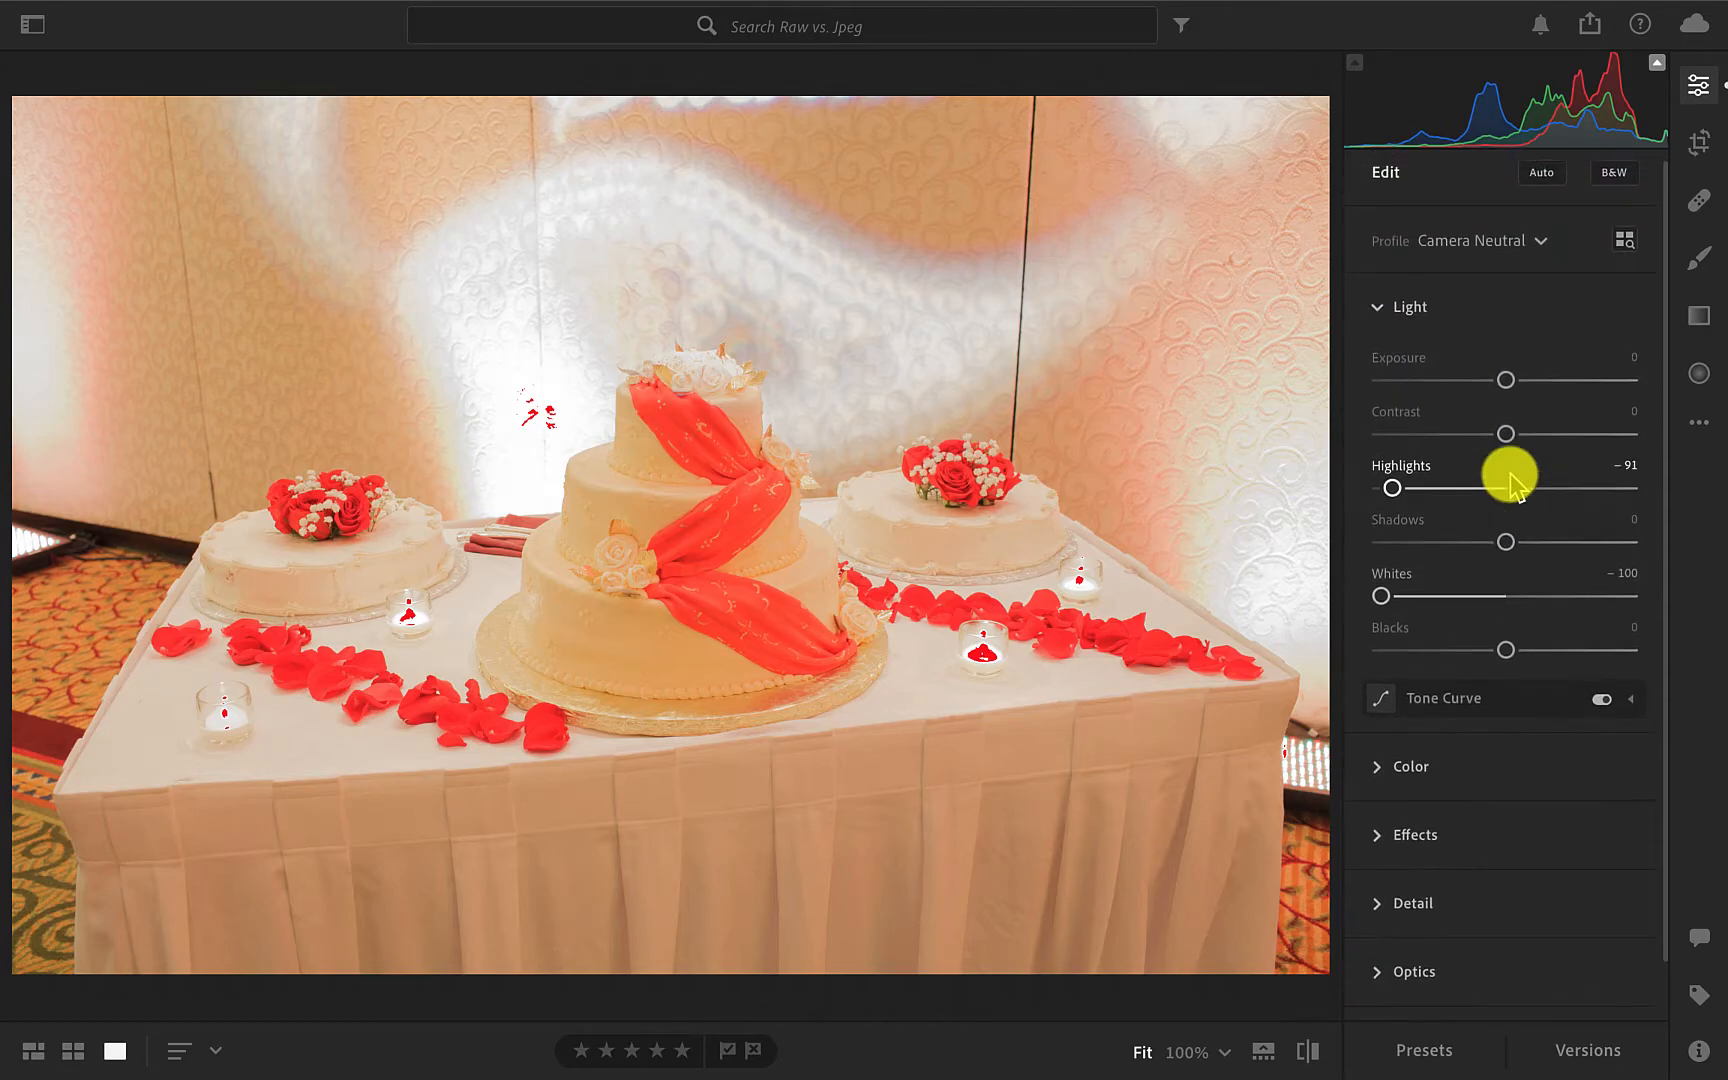
drag(1507, 381, 1512, 384)
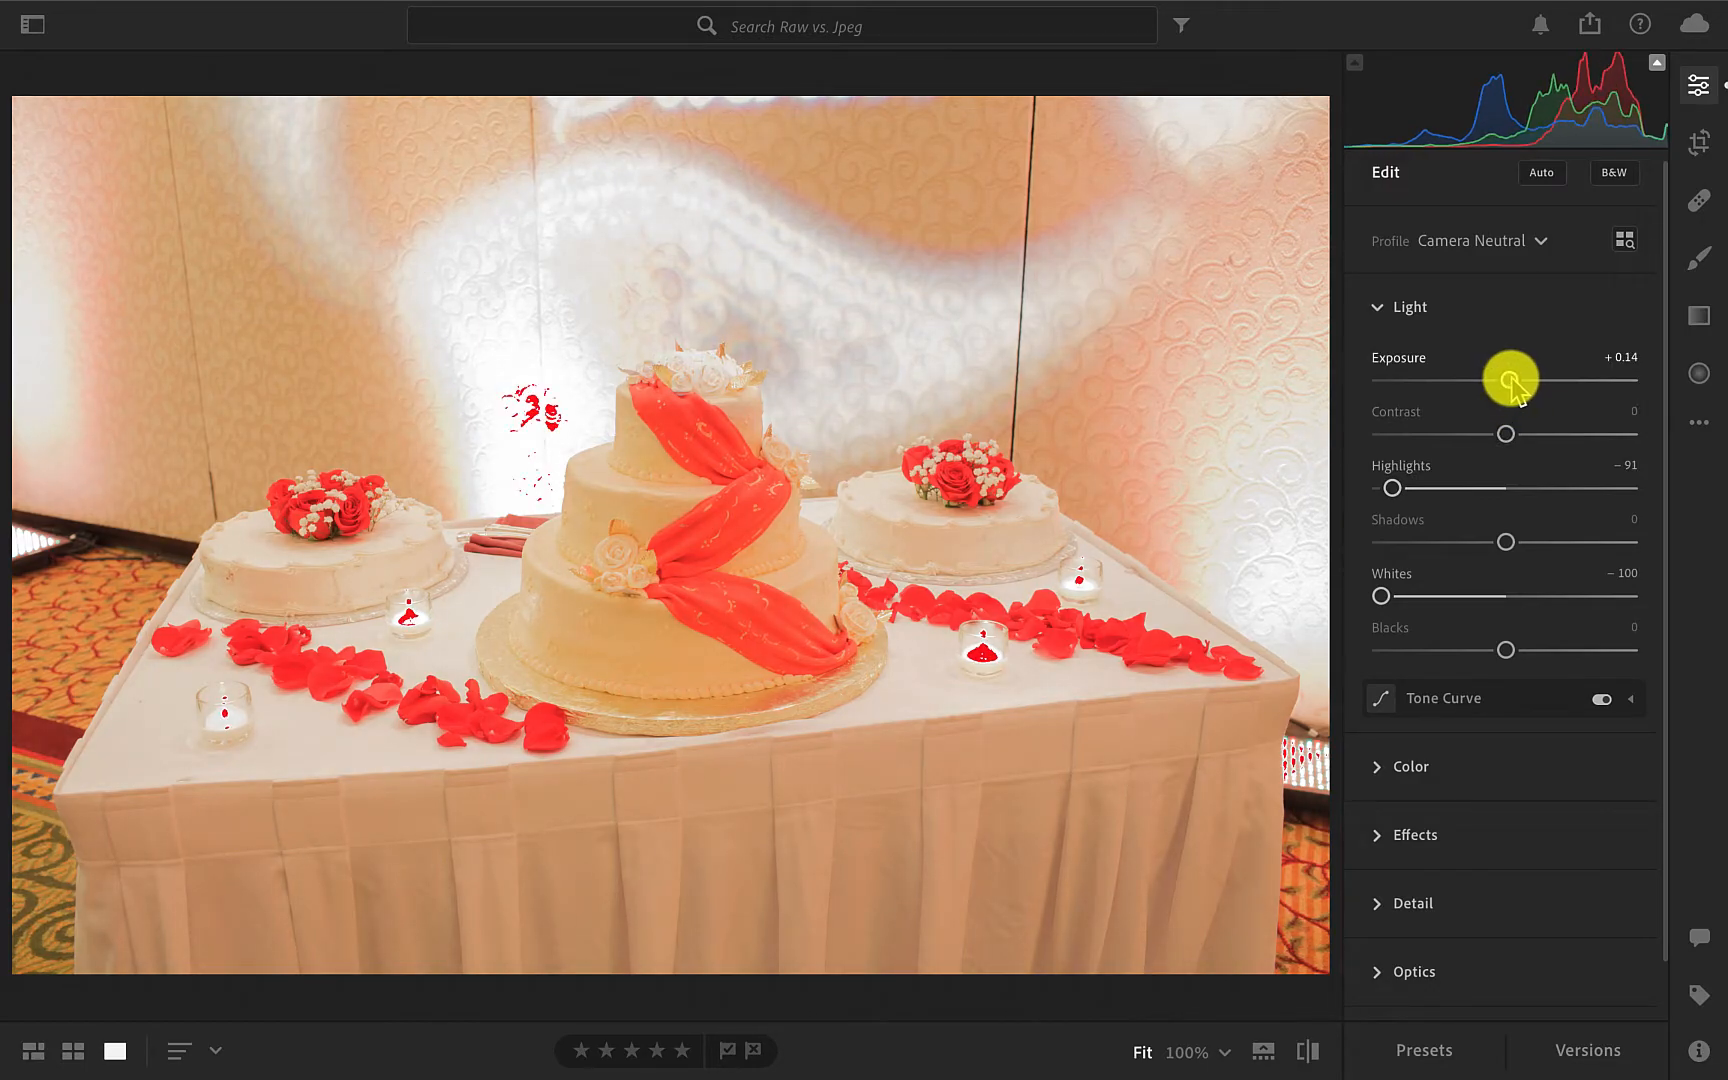
click(1657, 66)
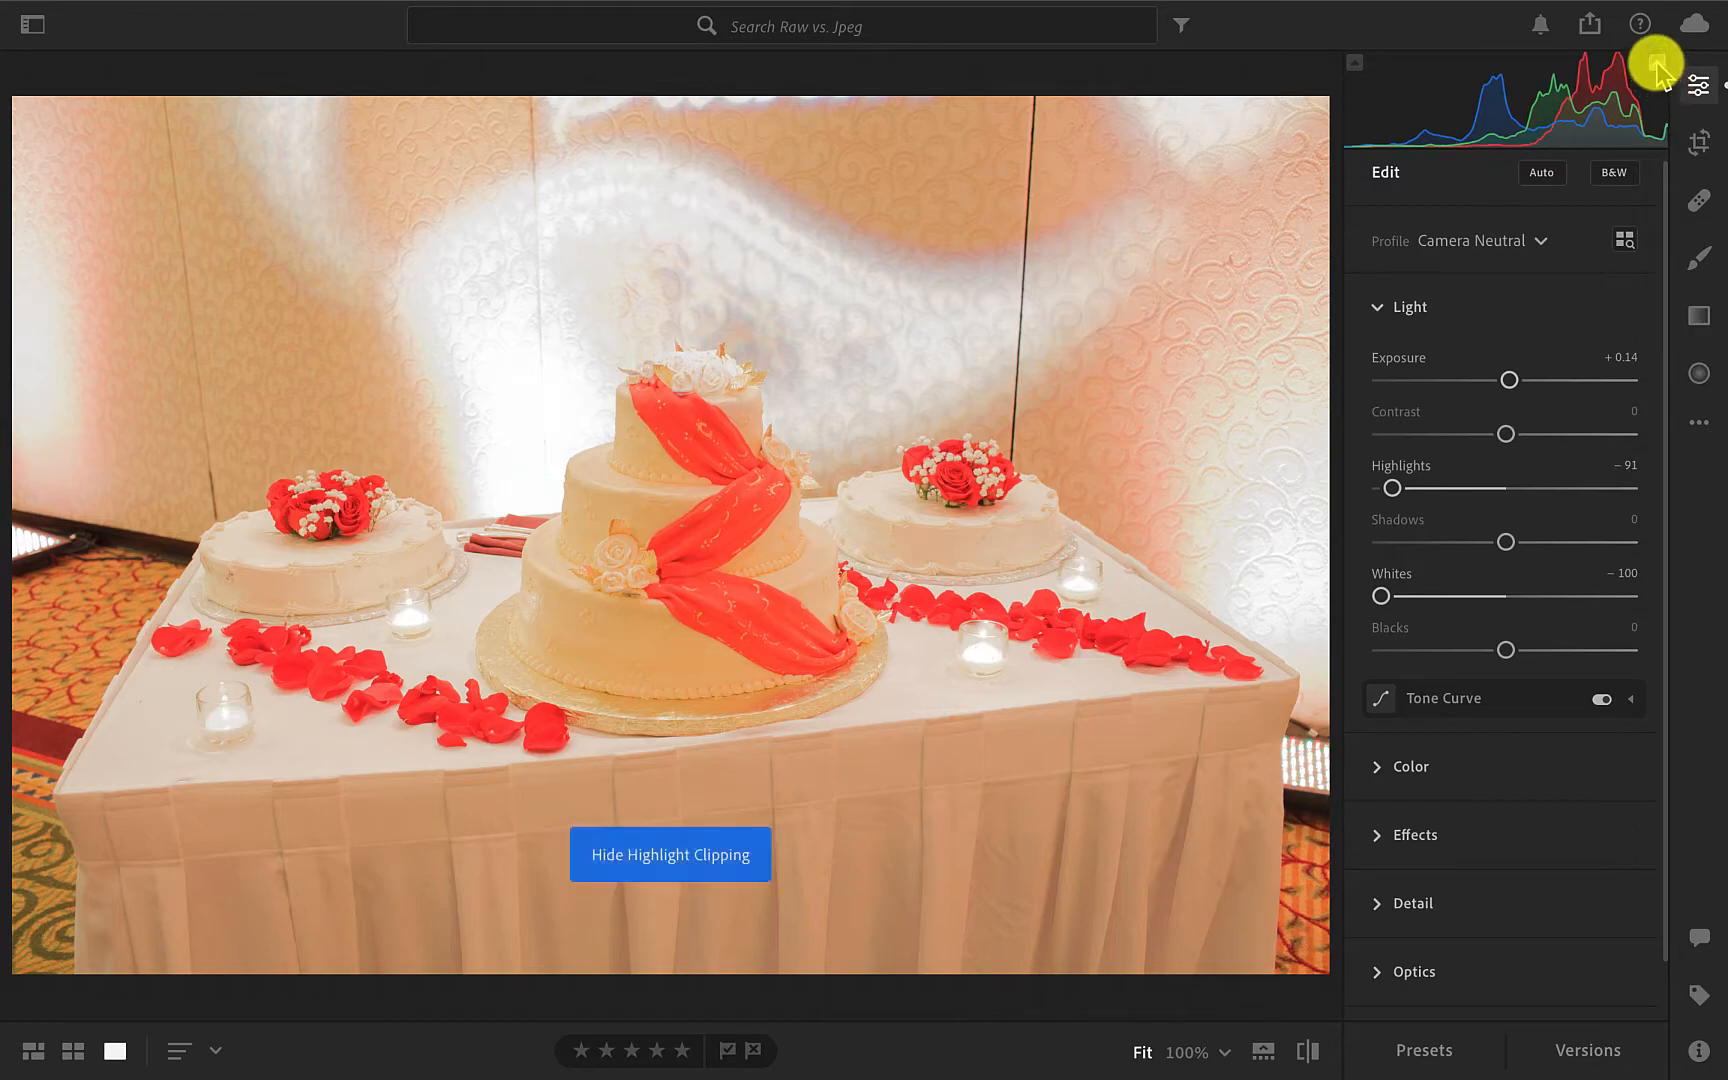
key(backslash)
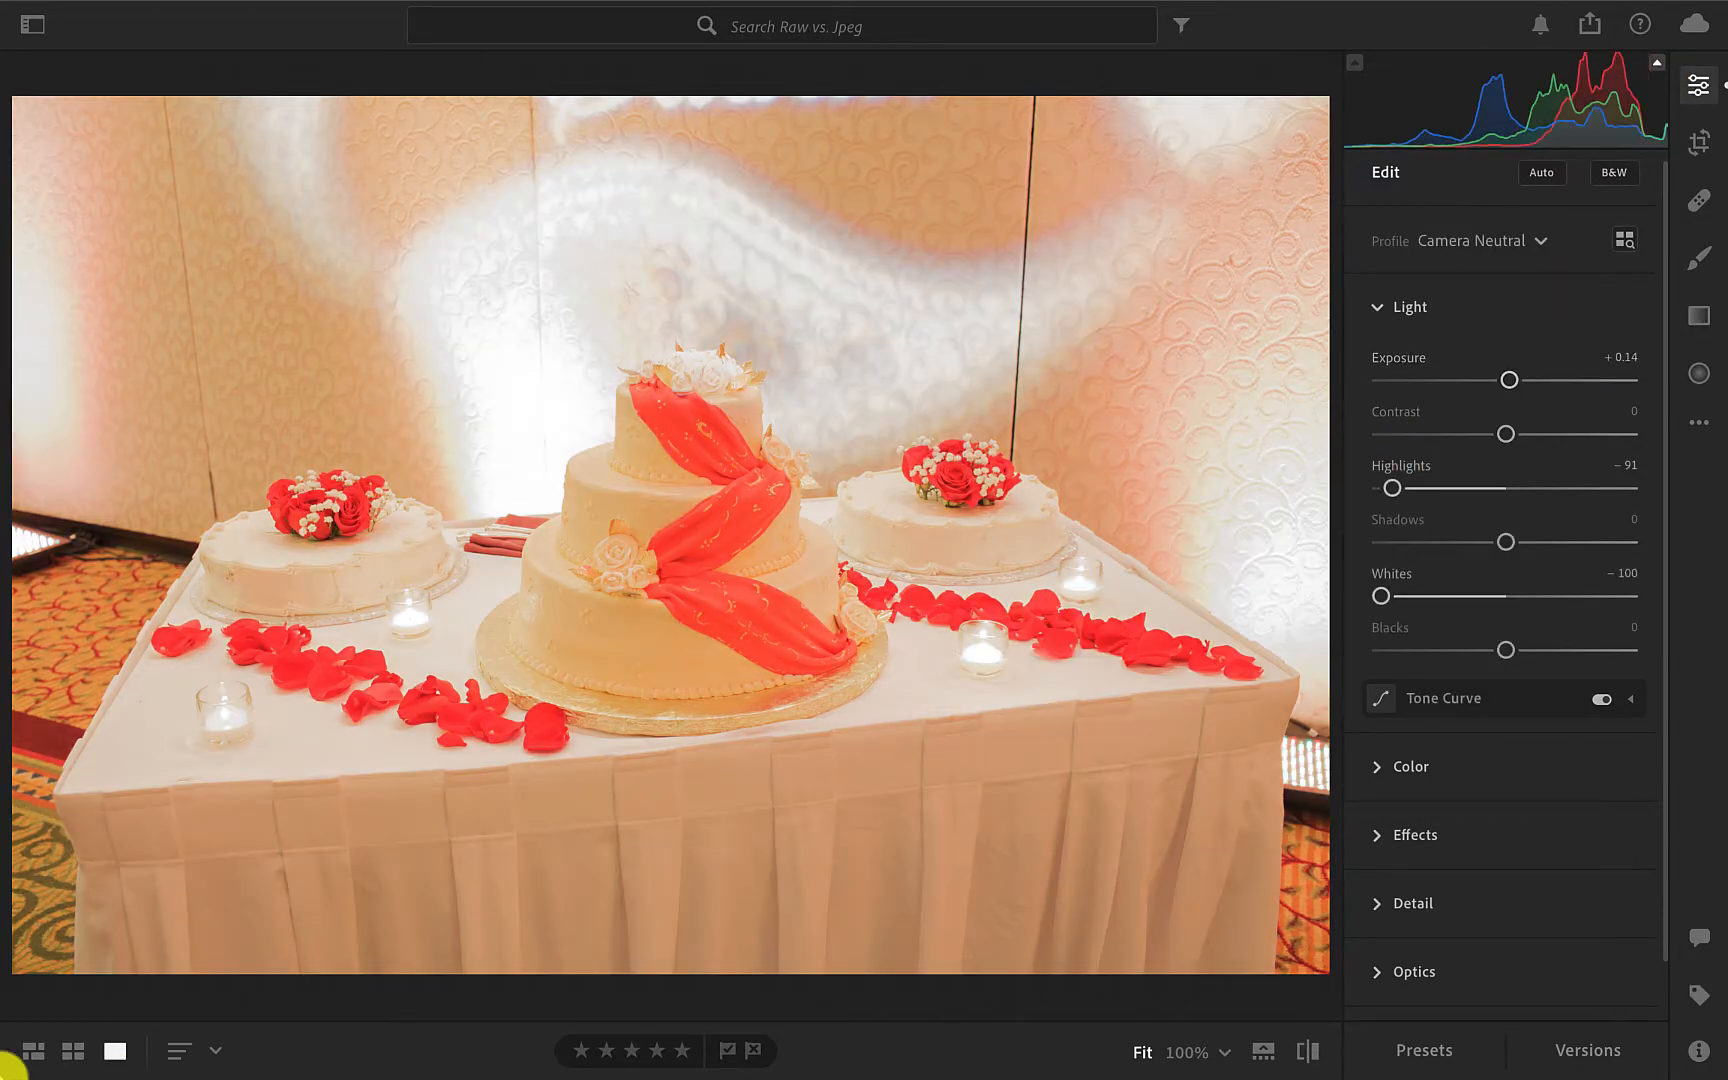
Return to the album's photo grid and open the JPG version of the cake photo for editing.
click(73, 1050)
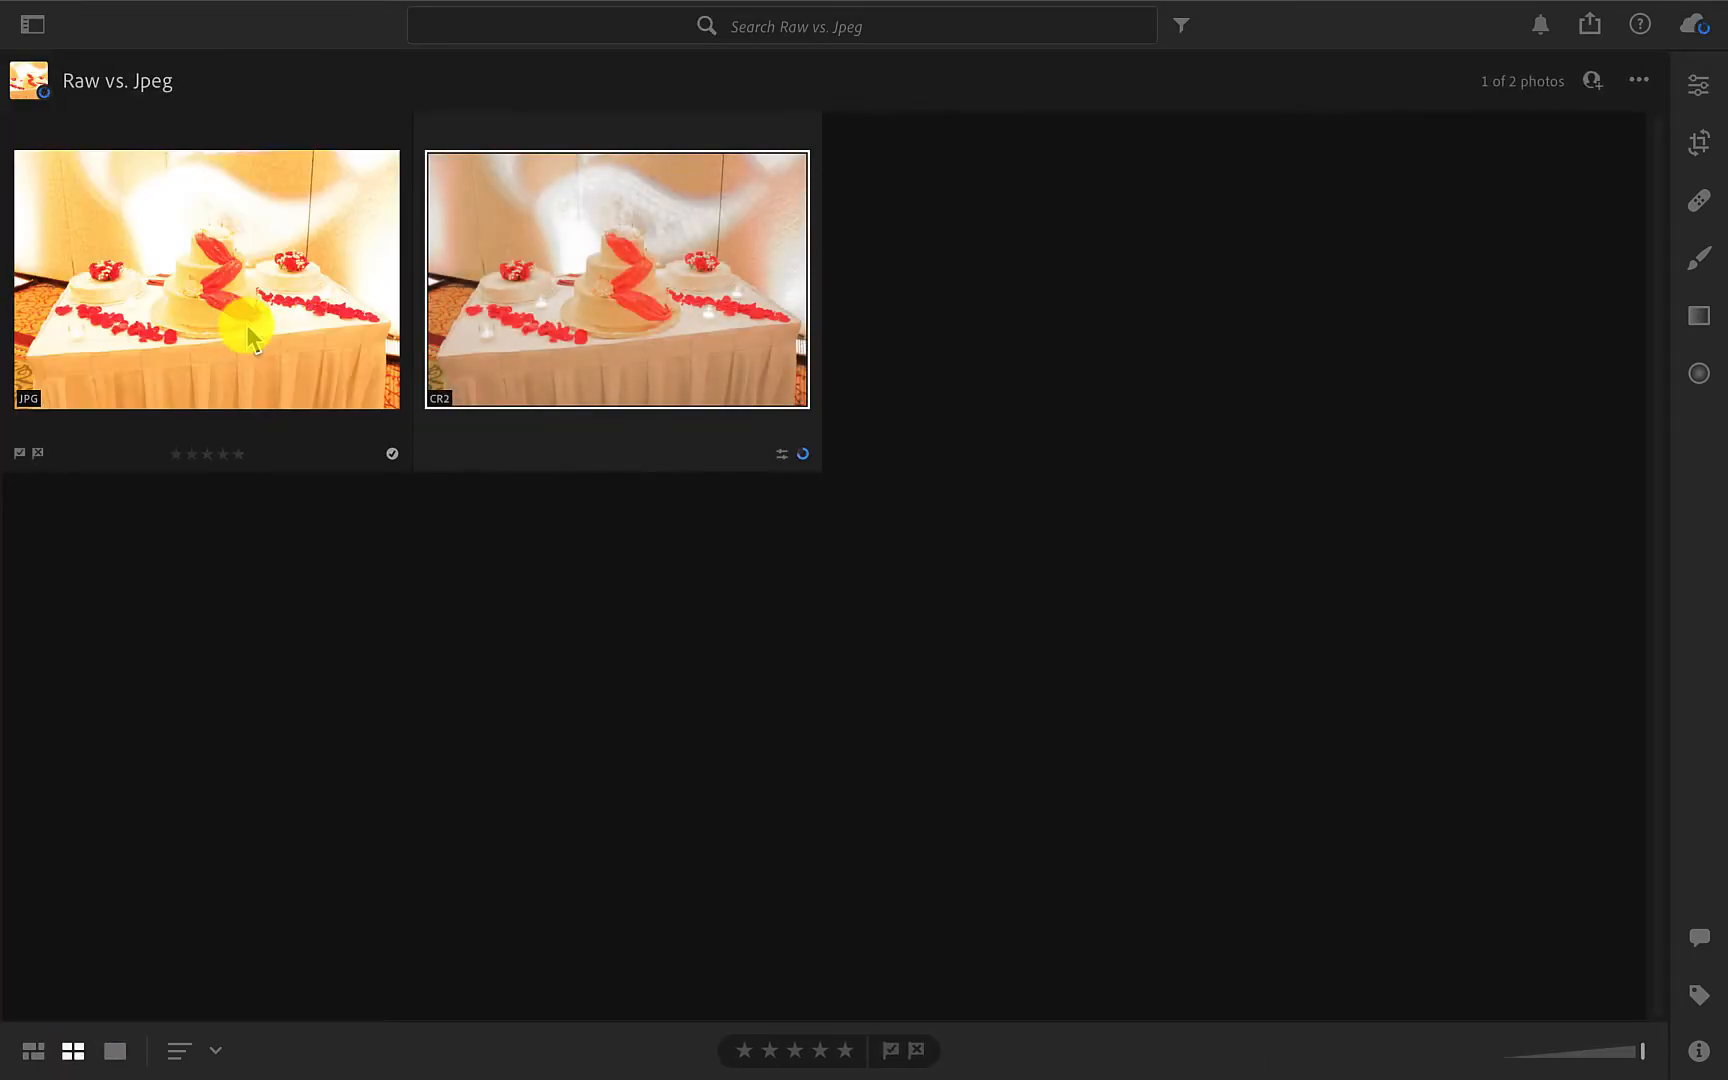
double_click(246, 335)
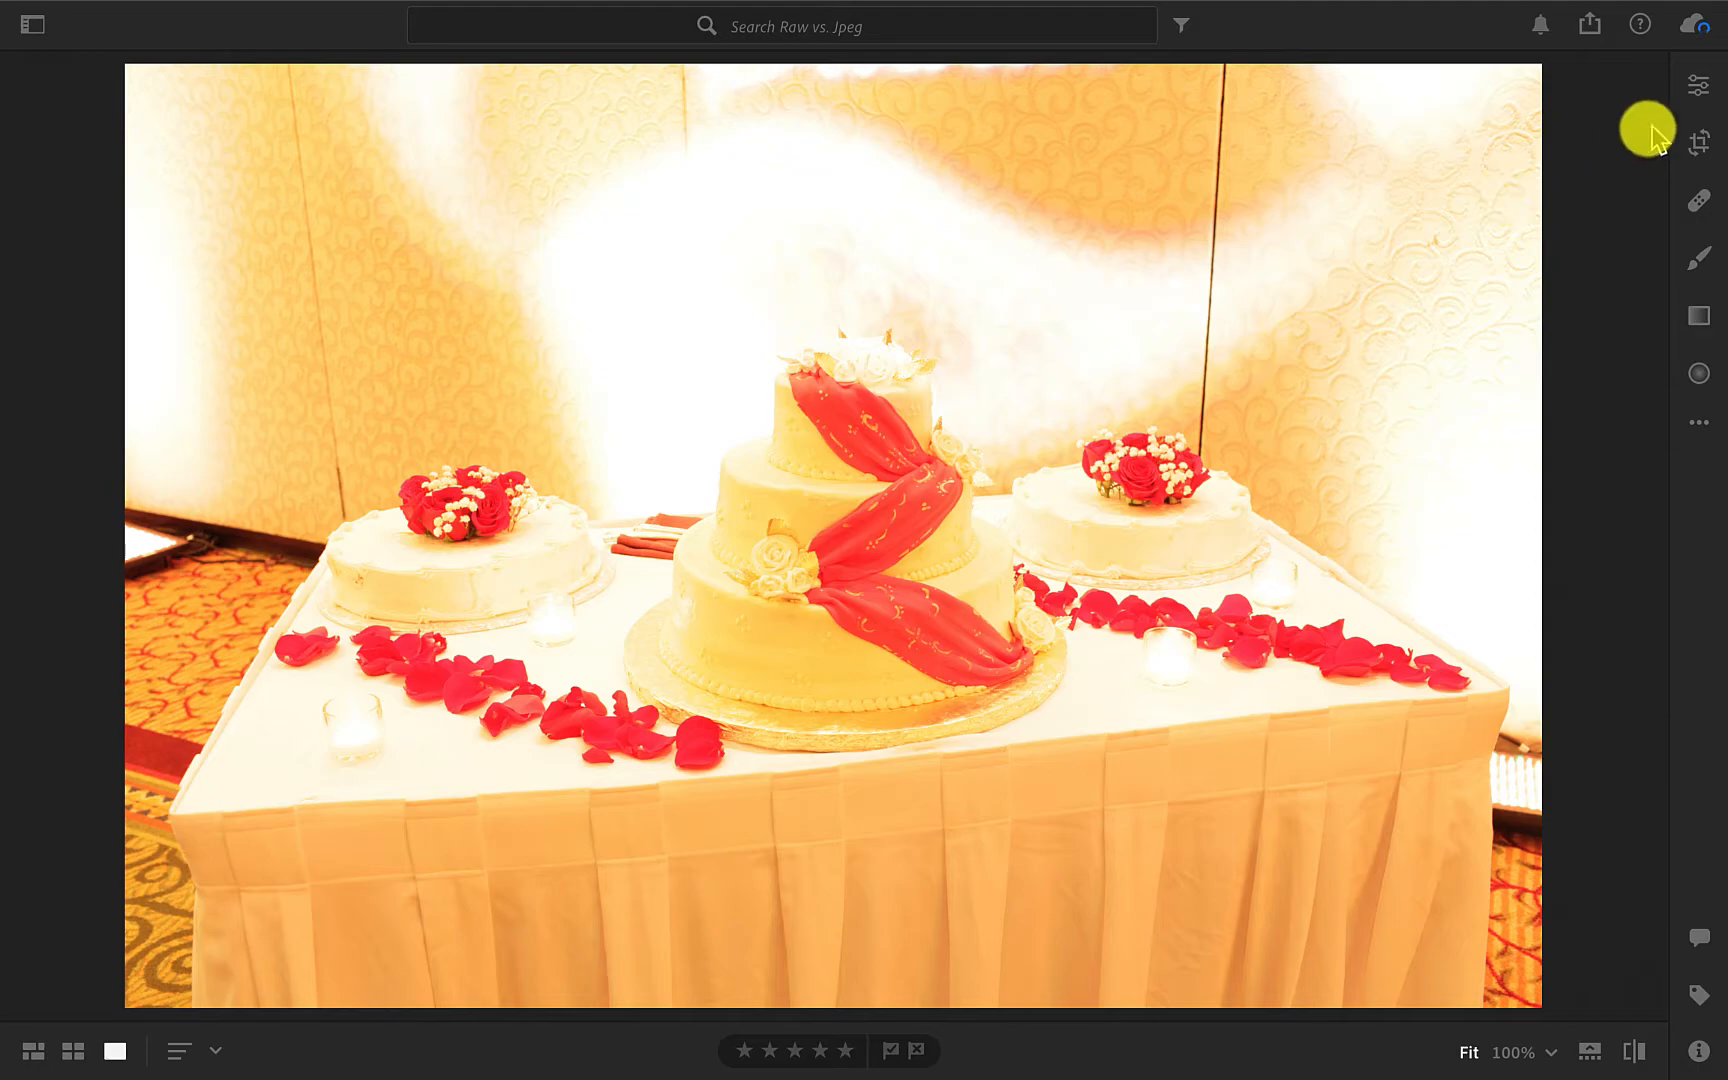
click(1700, 87)
Set the JPG photo's white balance to Auto.
click(1376, 321)
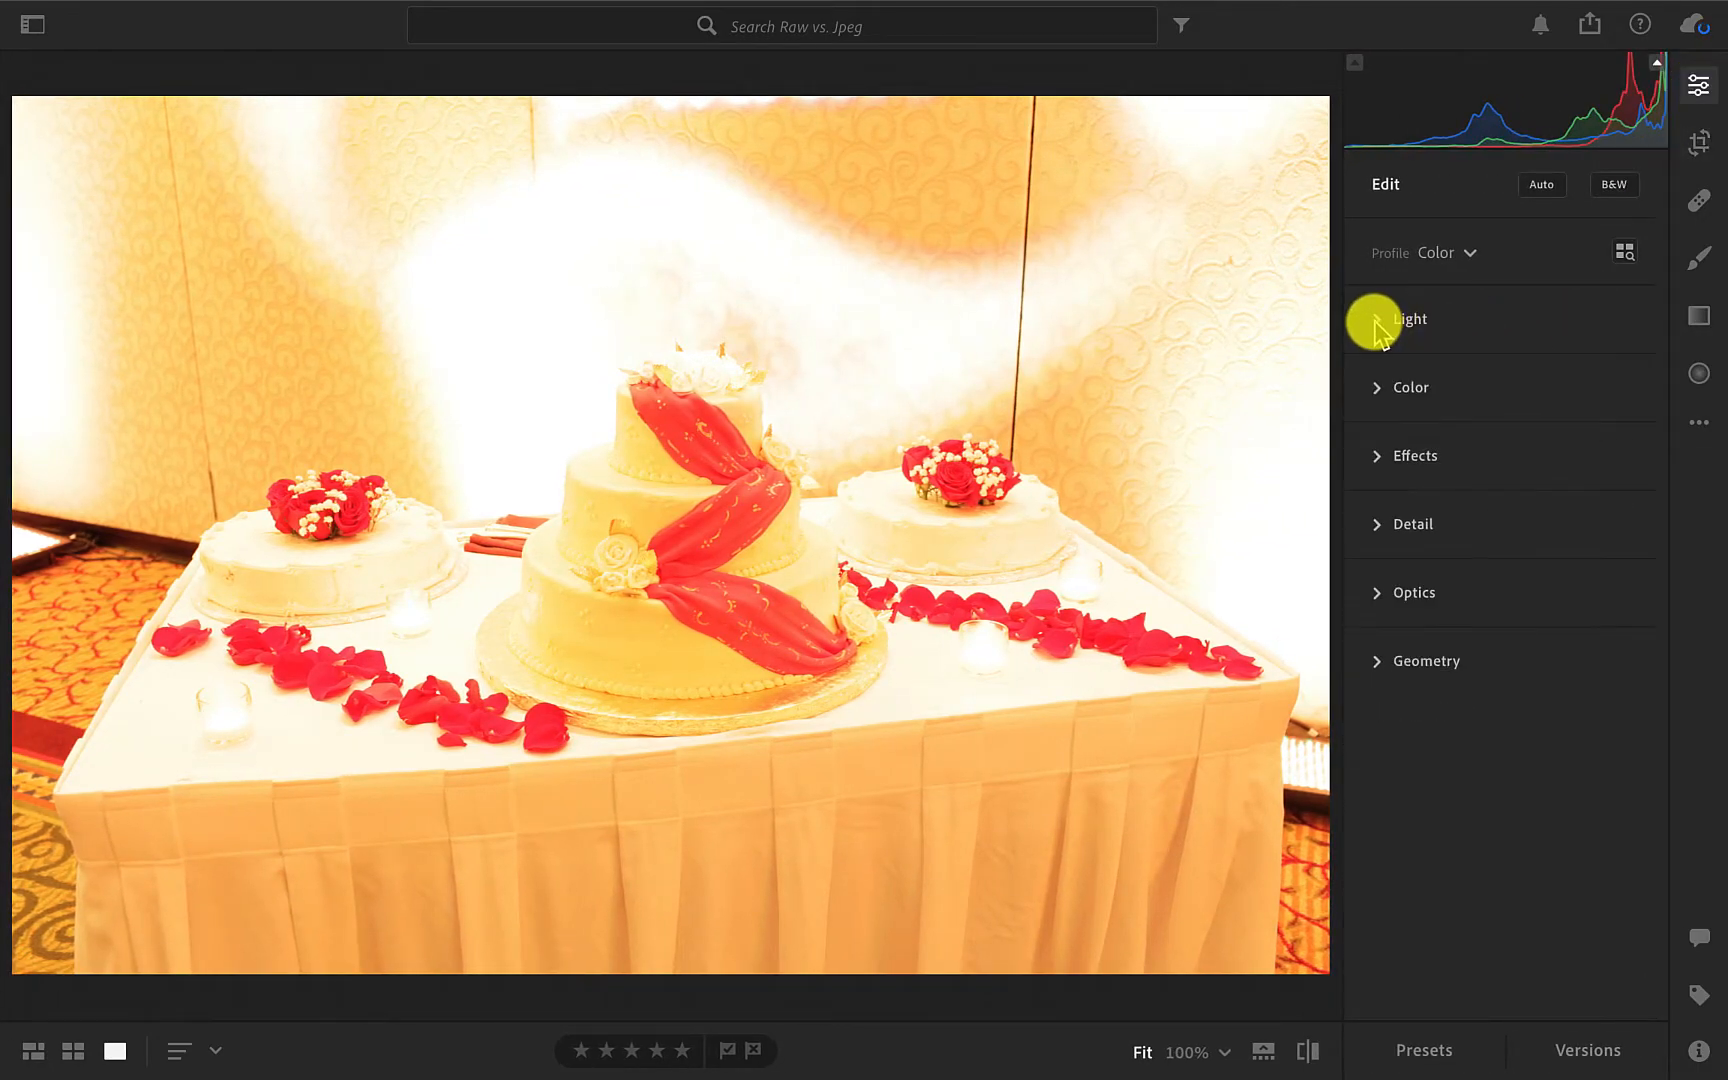
click(1372, 389)
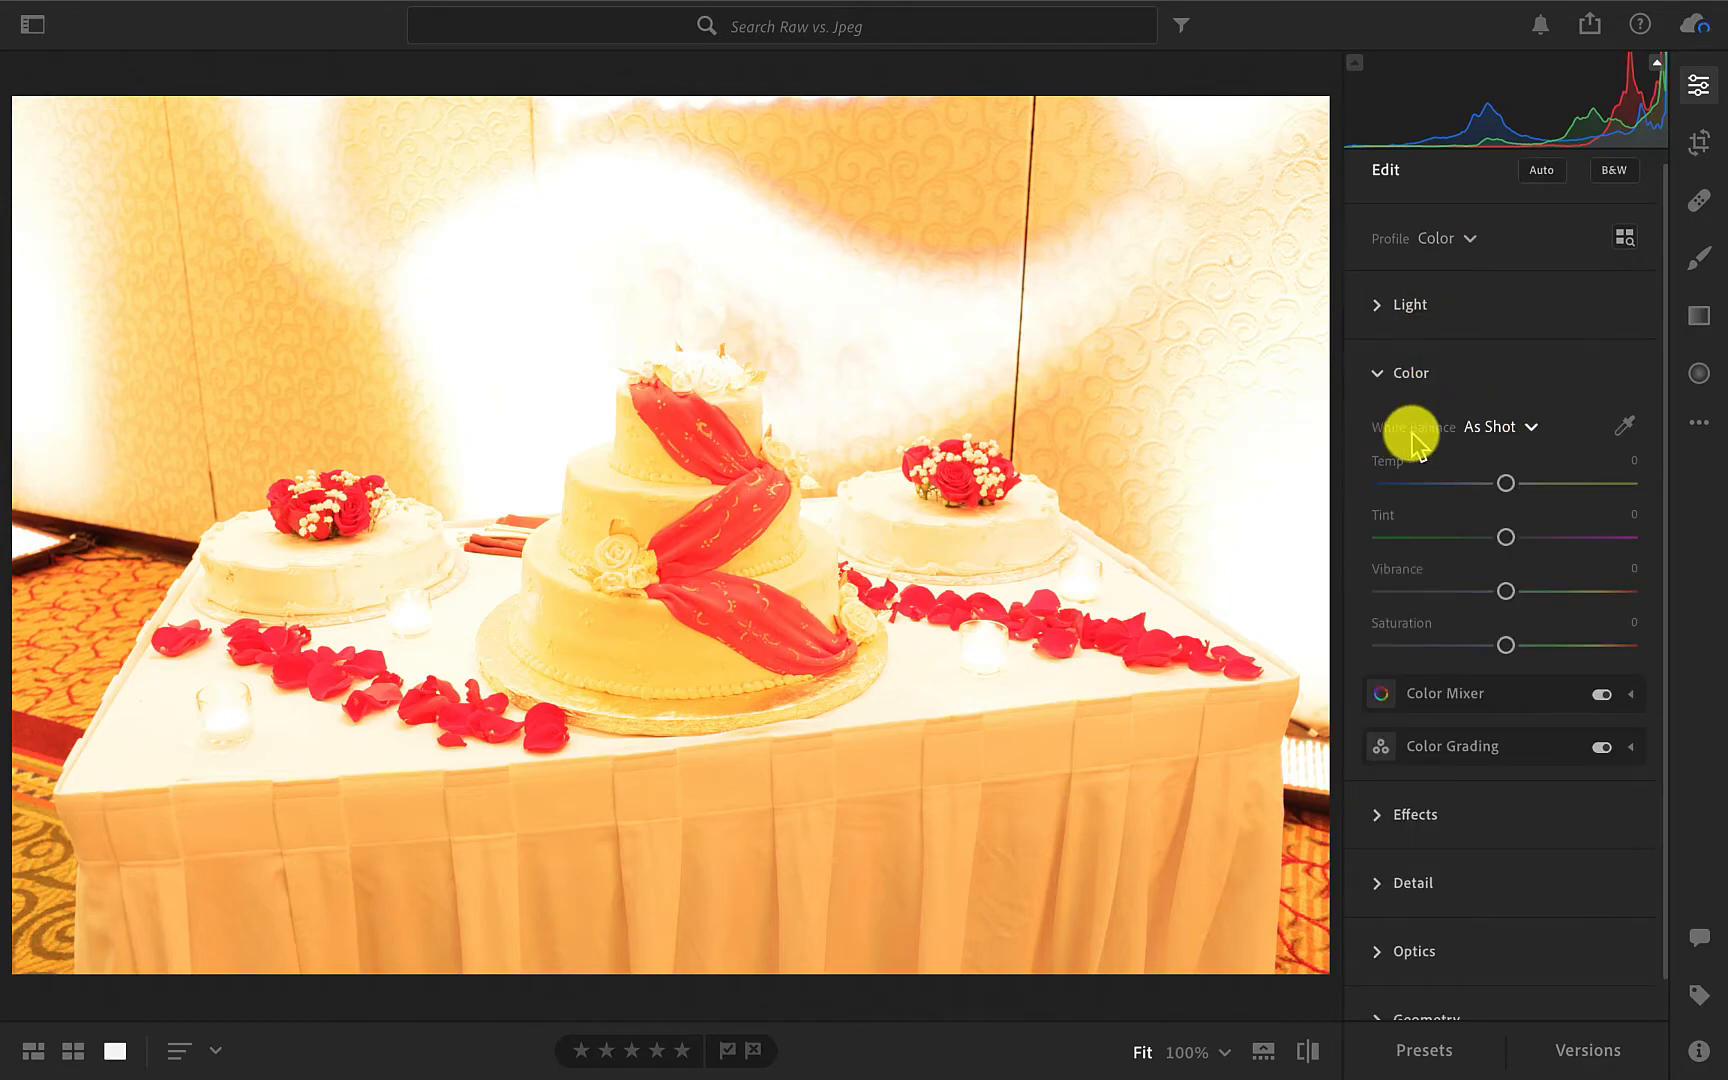
click(1532, 430)
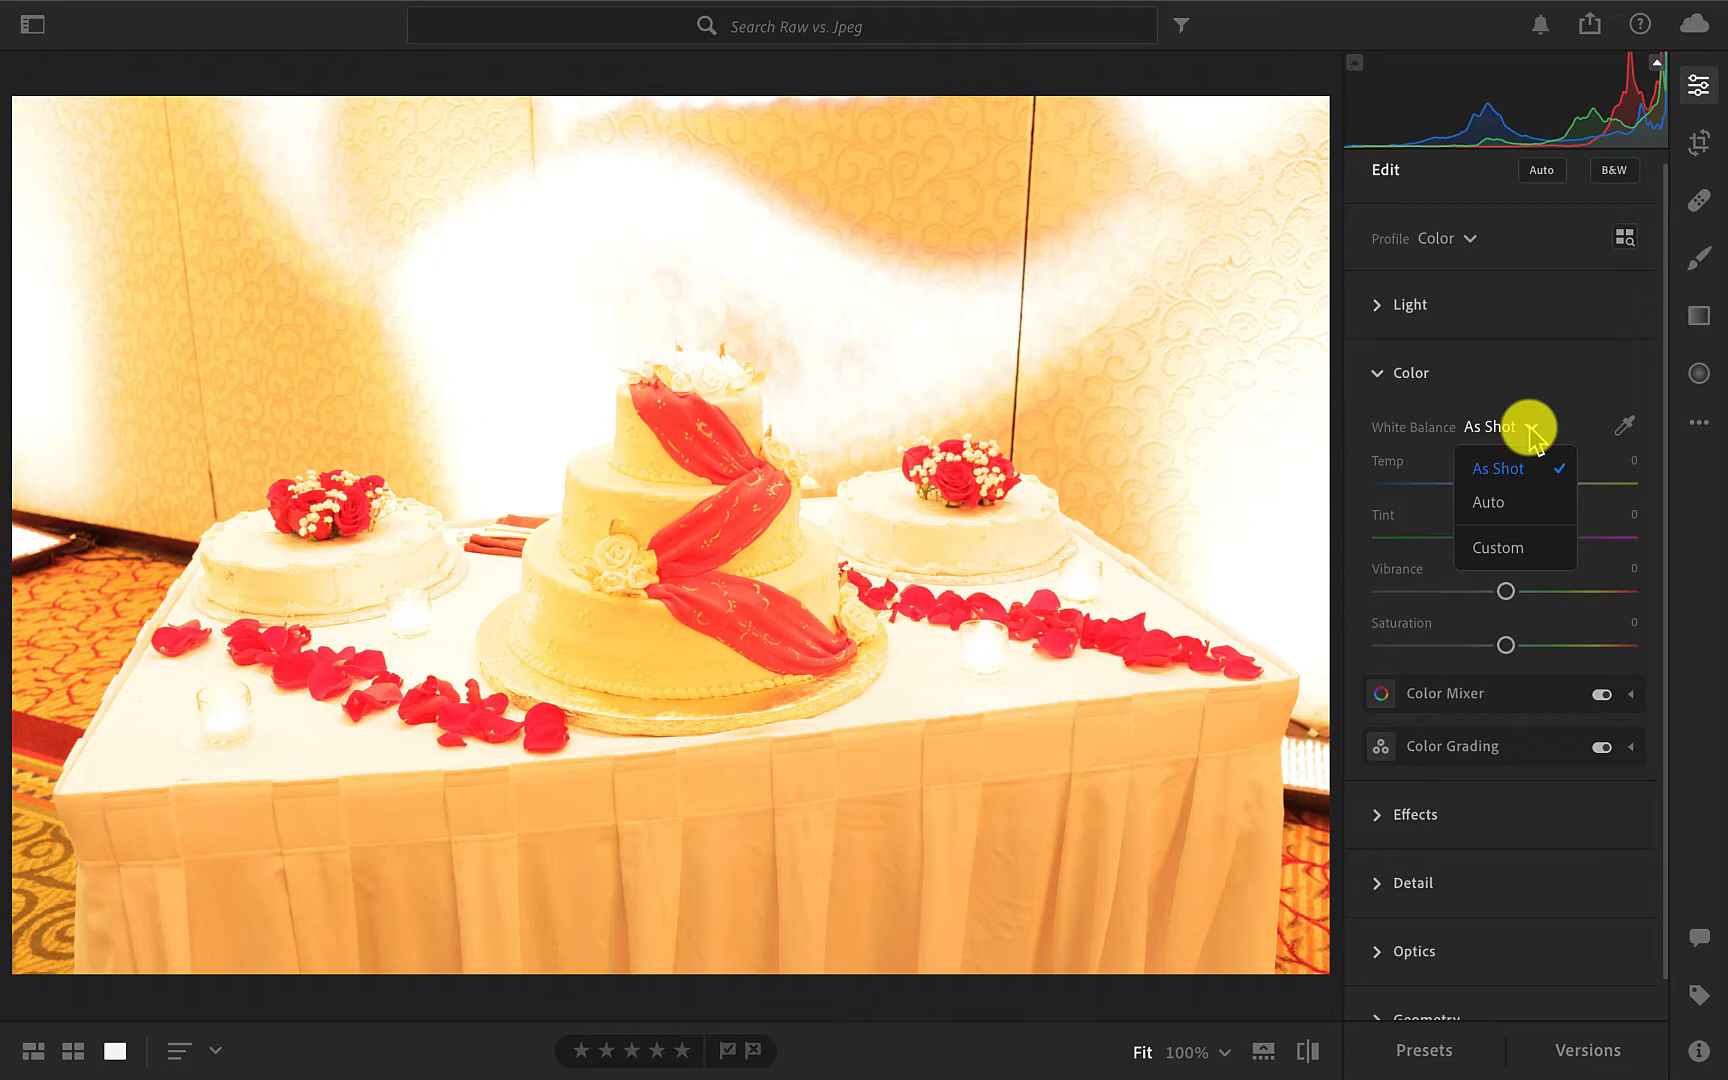
click(1490, 502)
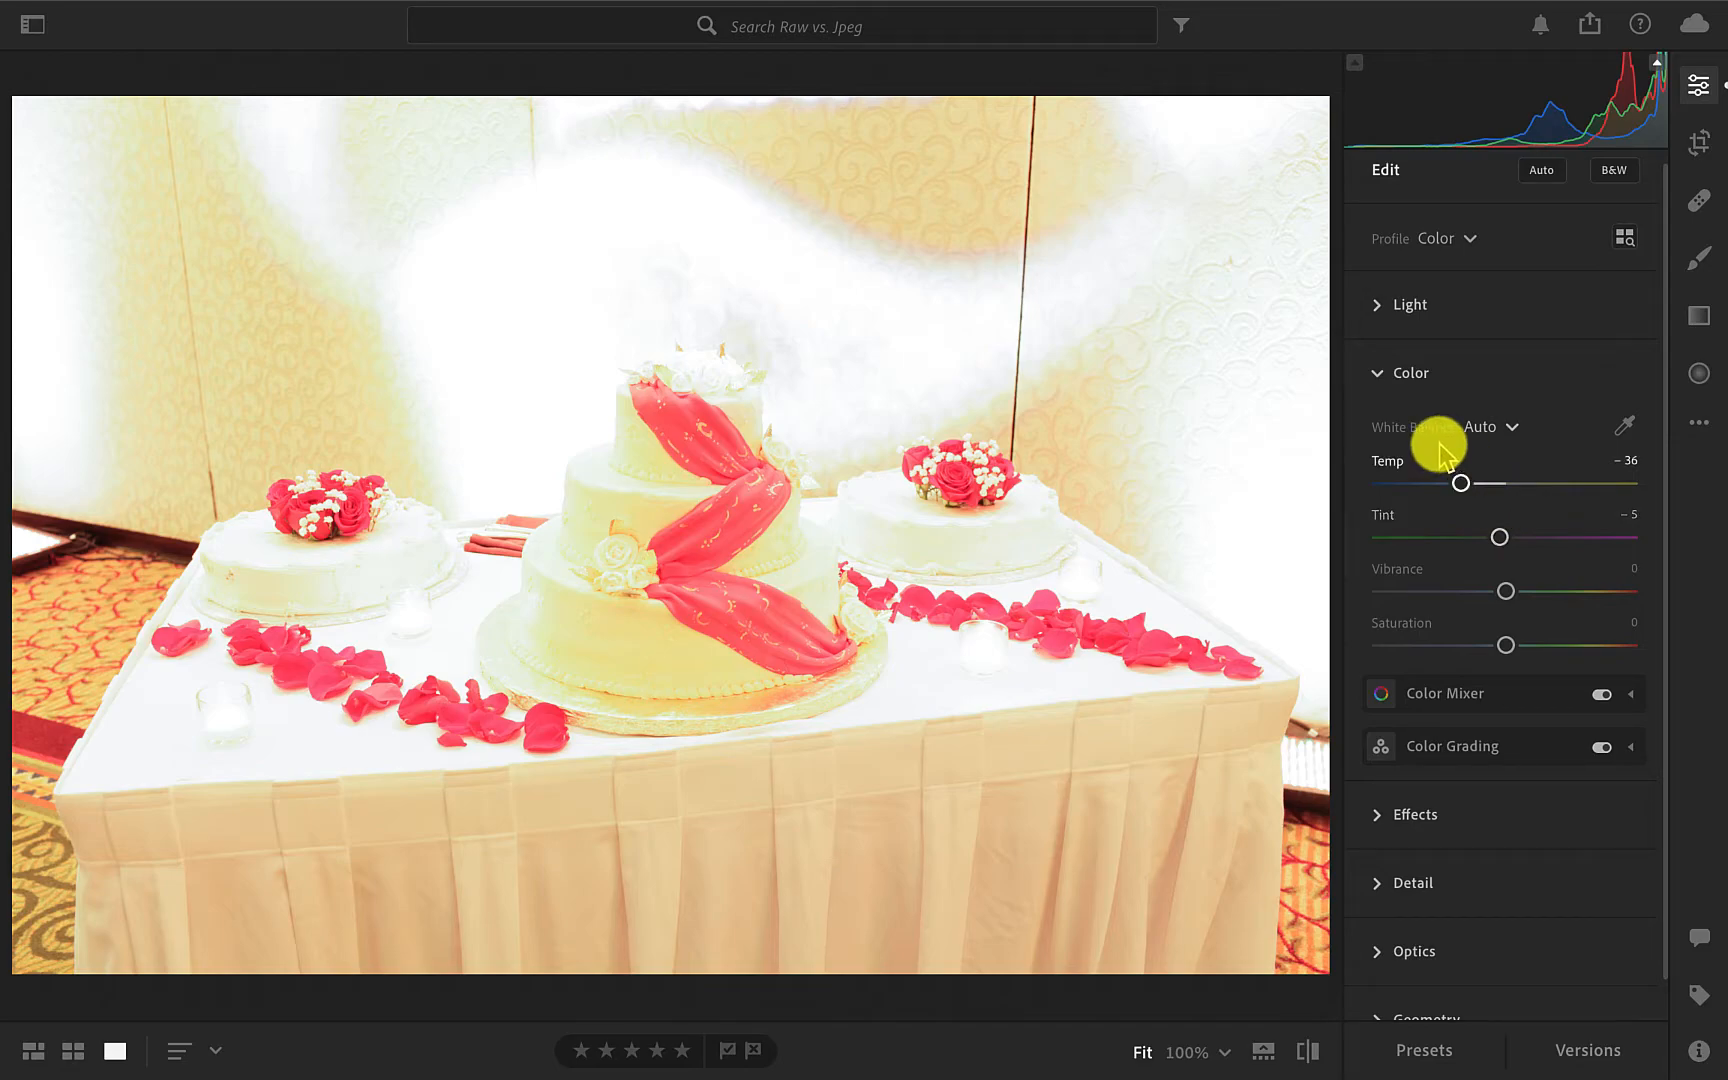
Show highlight clipping on the JPG photo and lower Whites to -100.
click(1381, 375)
click(1398, 322)
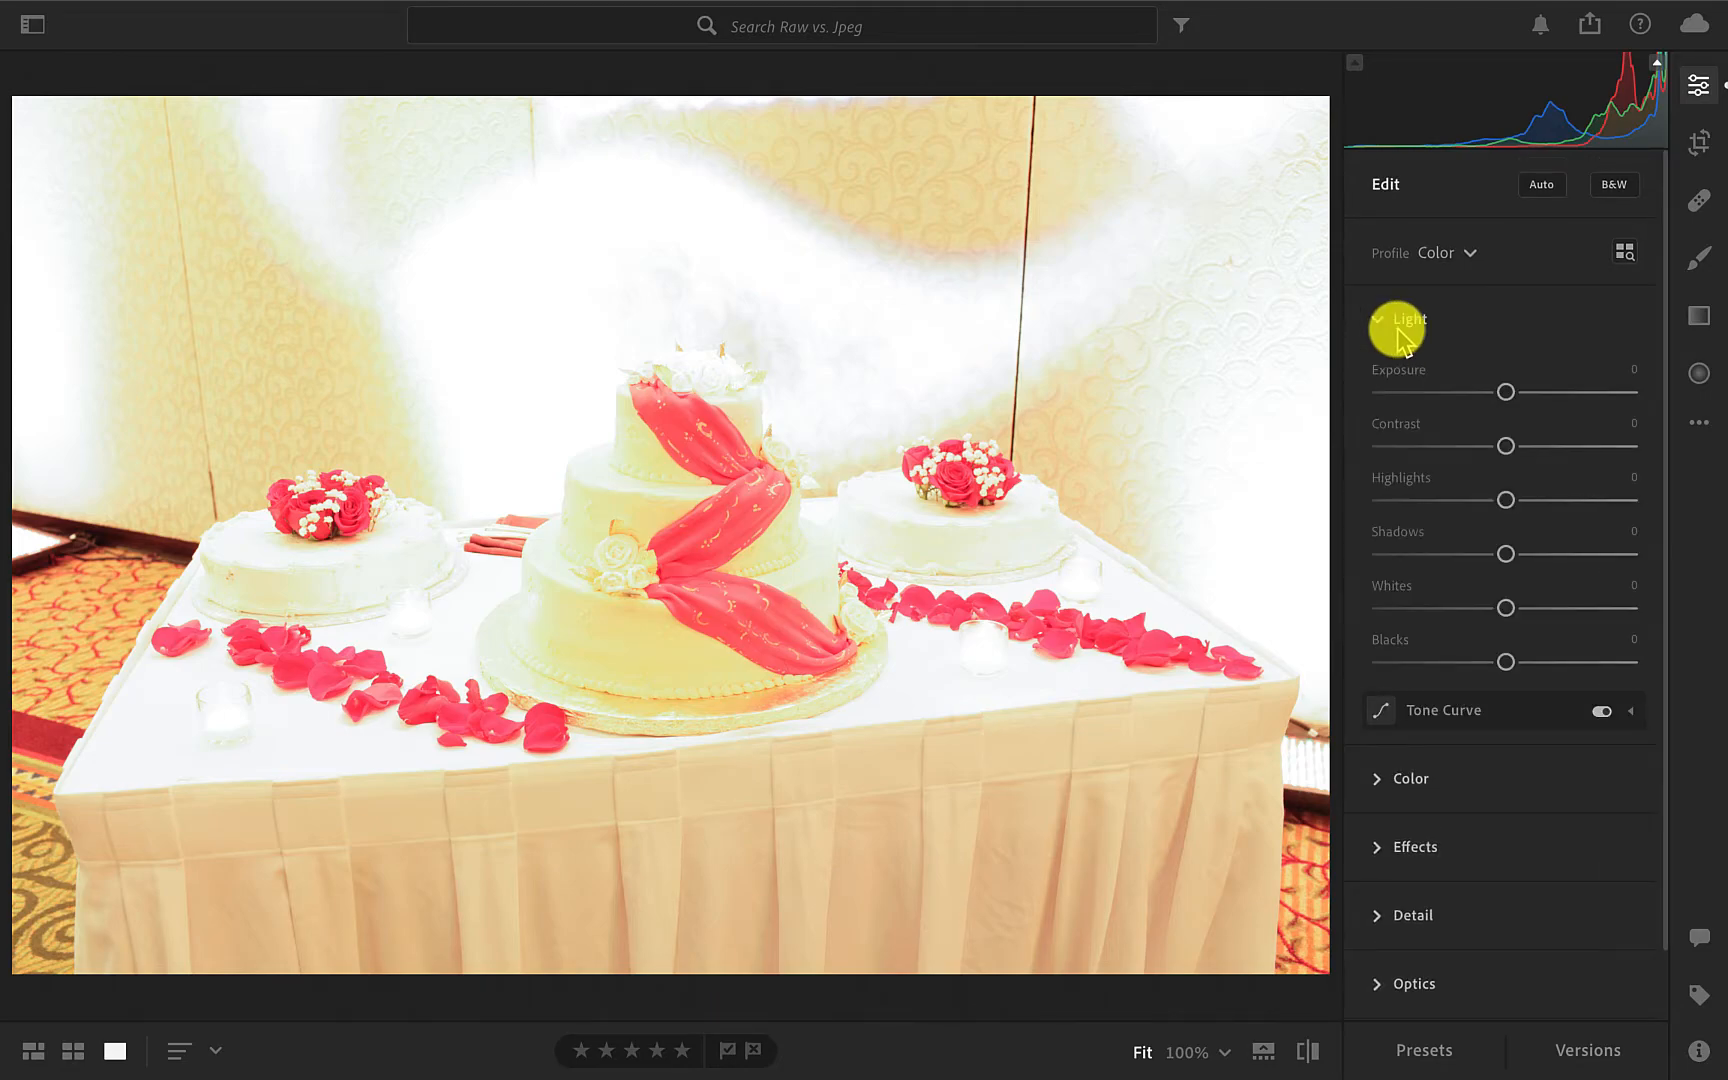
click(1658, 64)
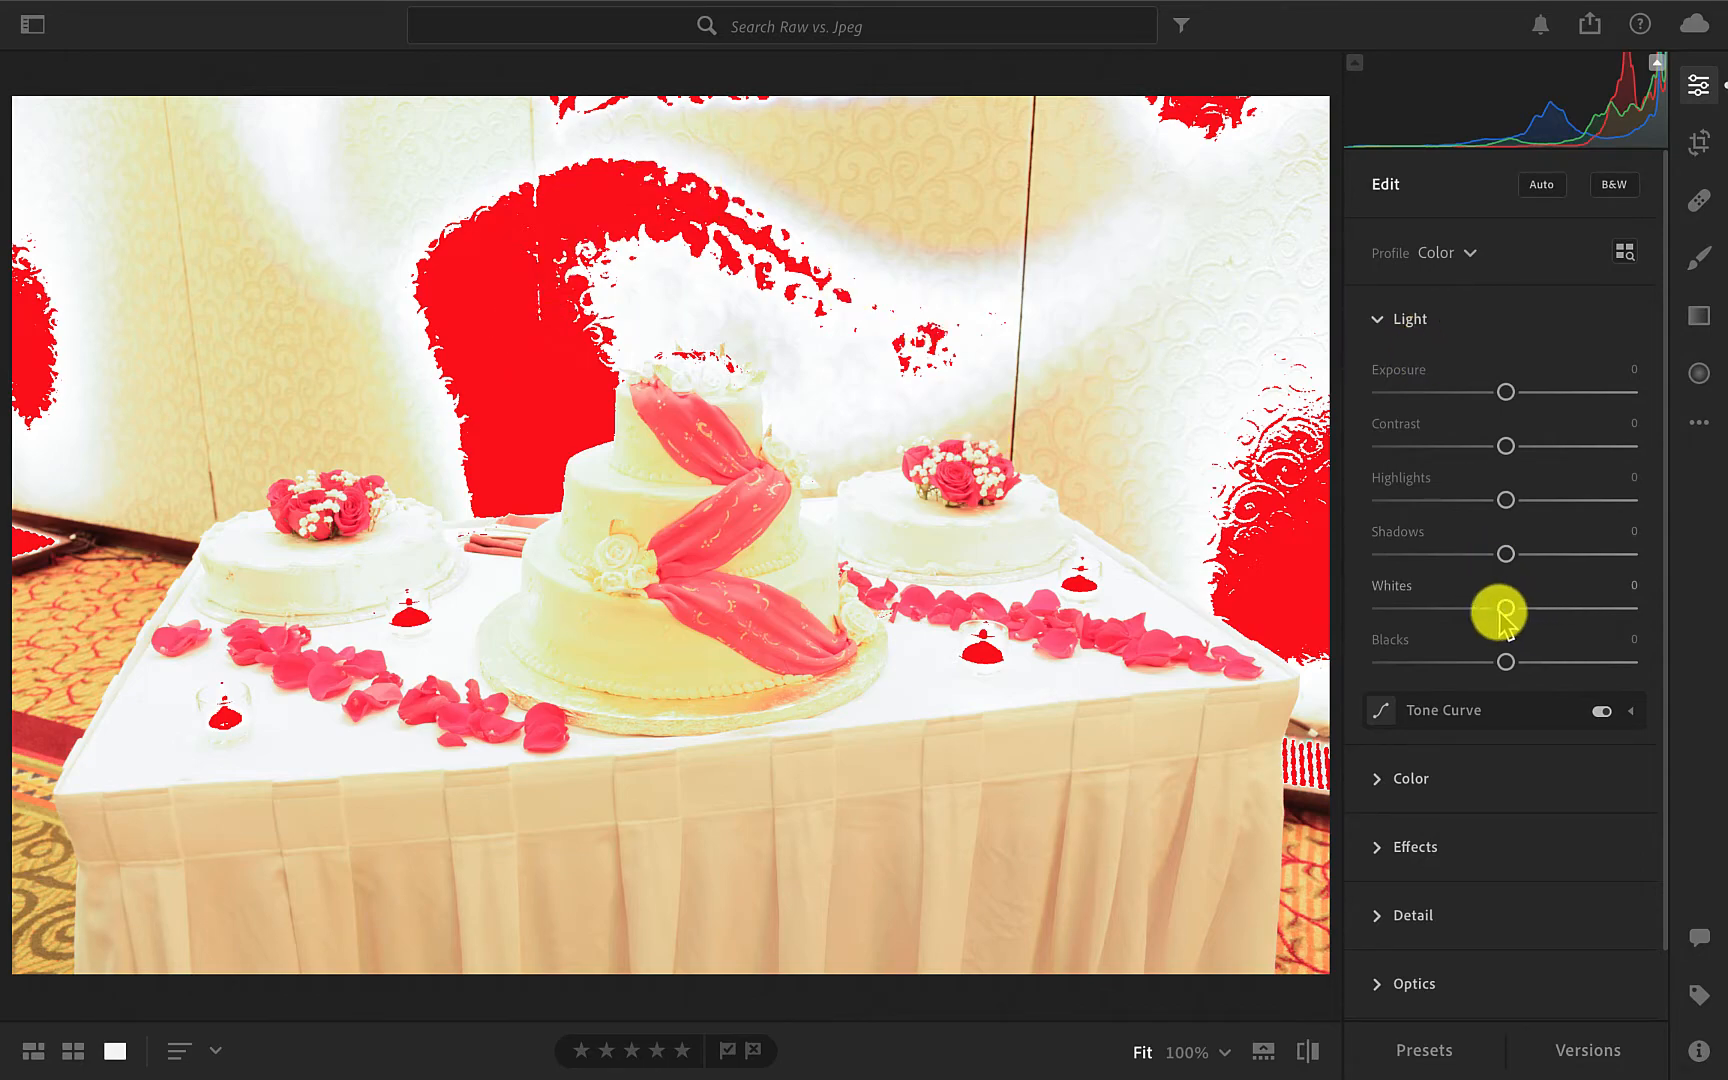
drag(1503, 612, 1343, 624)
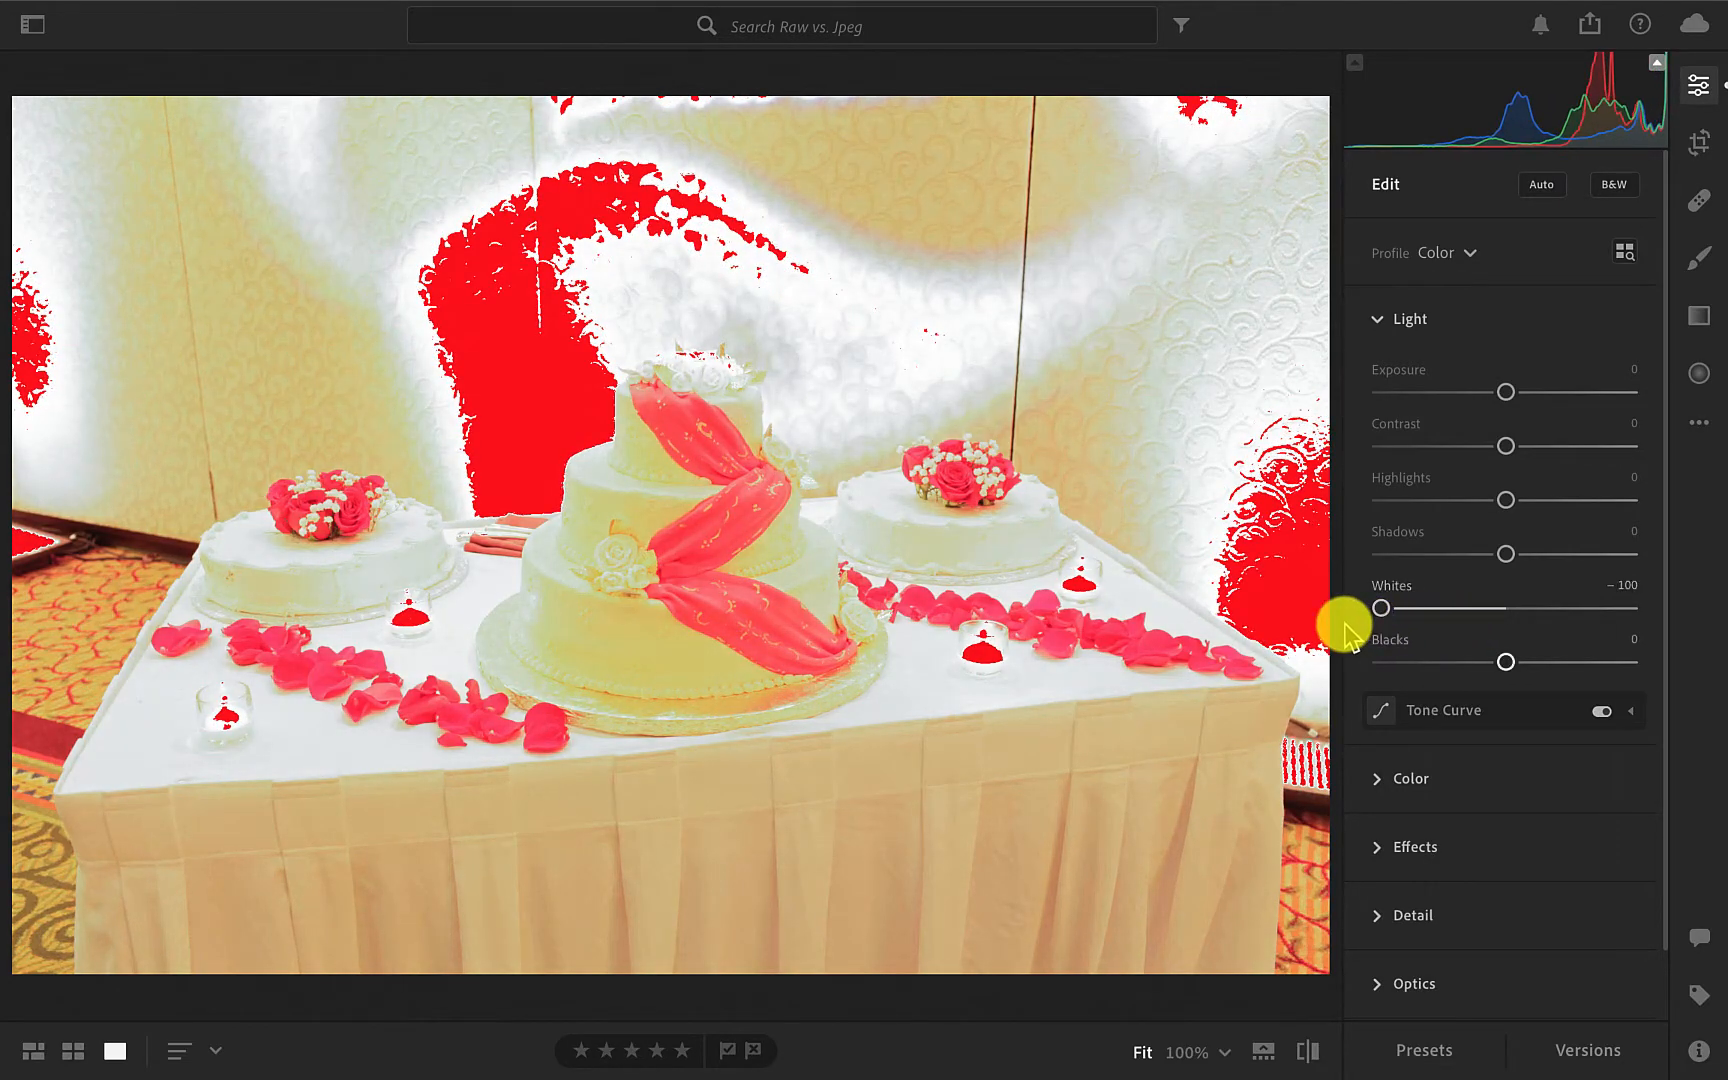
Reset Whites on the JPG photo and lower it back to -100 to check how far the highlights recover.
double_click(1383, 609)
drag(1505, 608, 1457, 608)
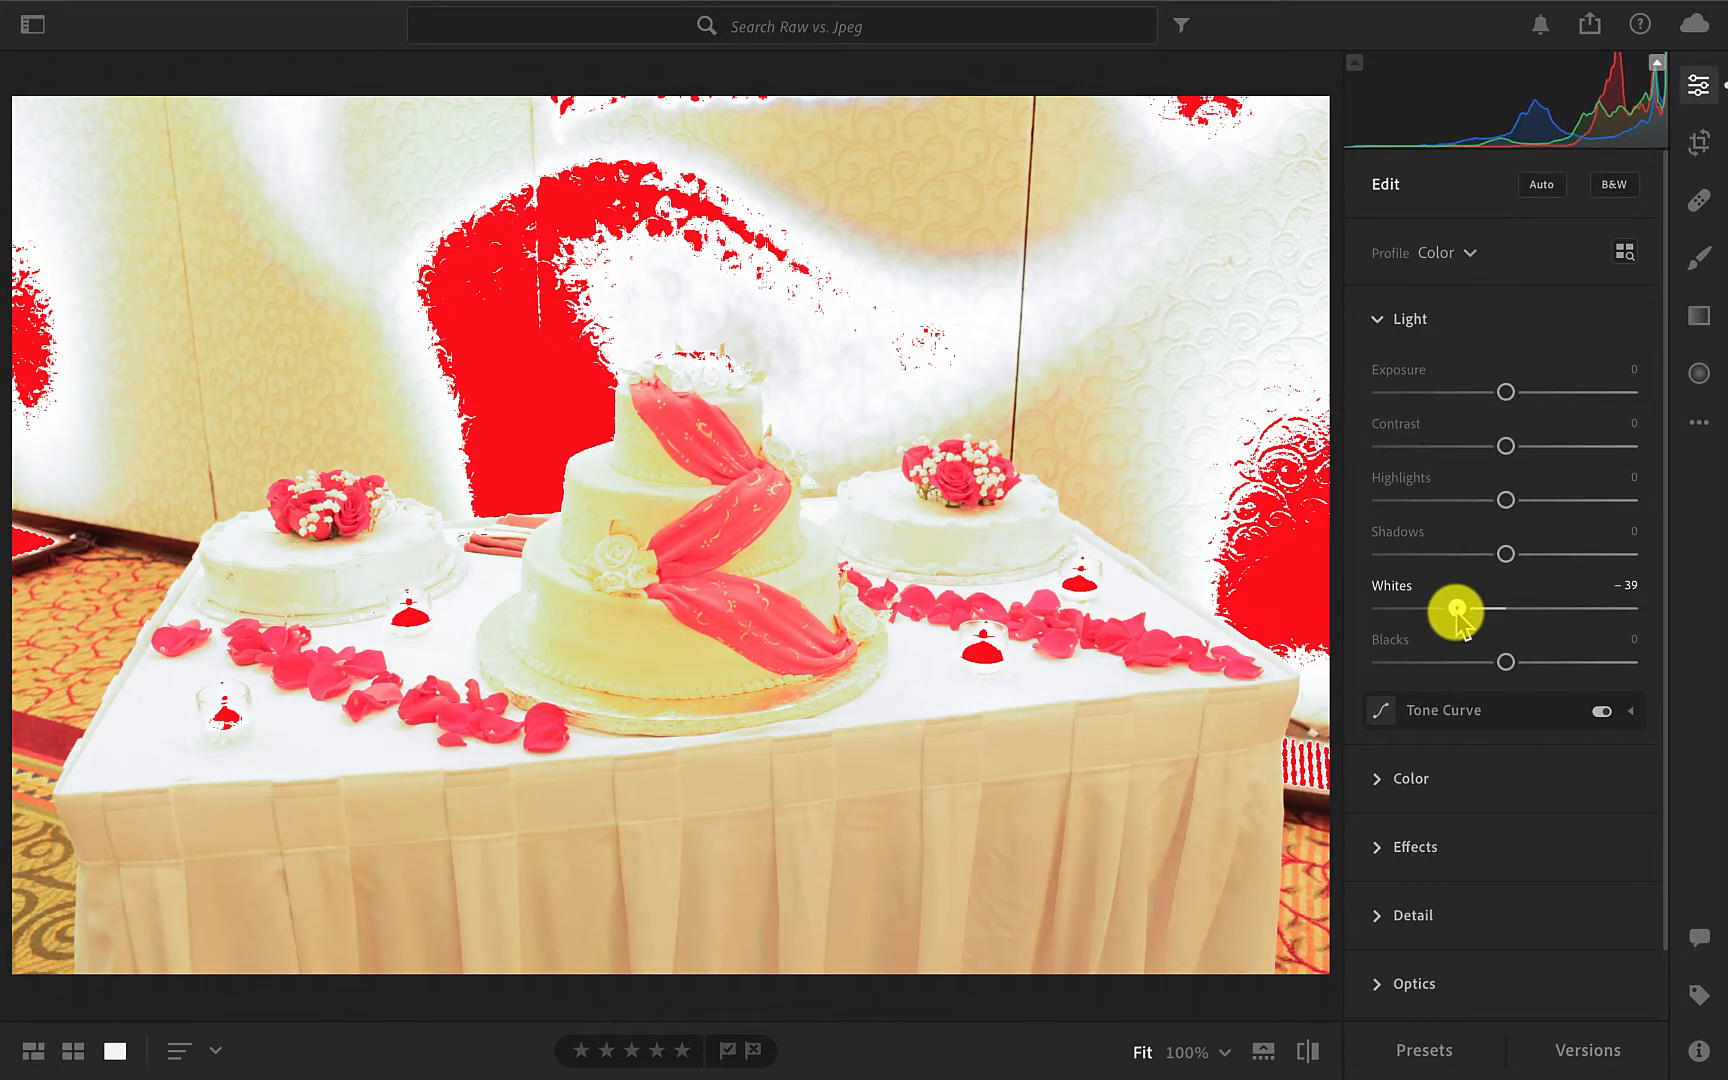
drag(1457, 608, 1365, 625)
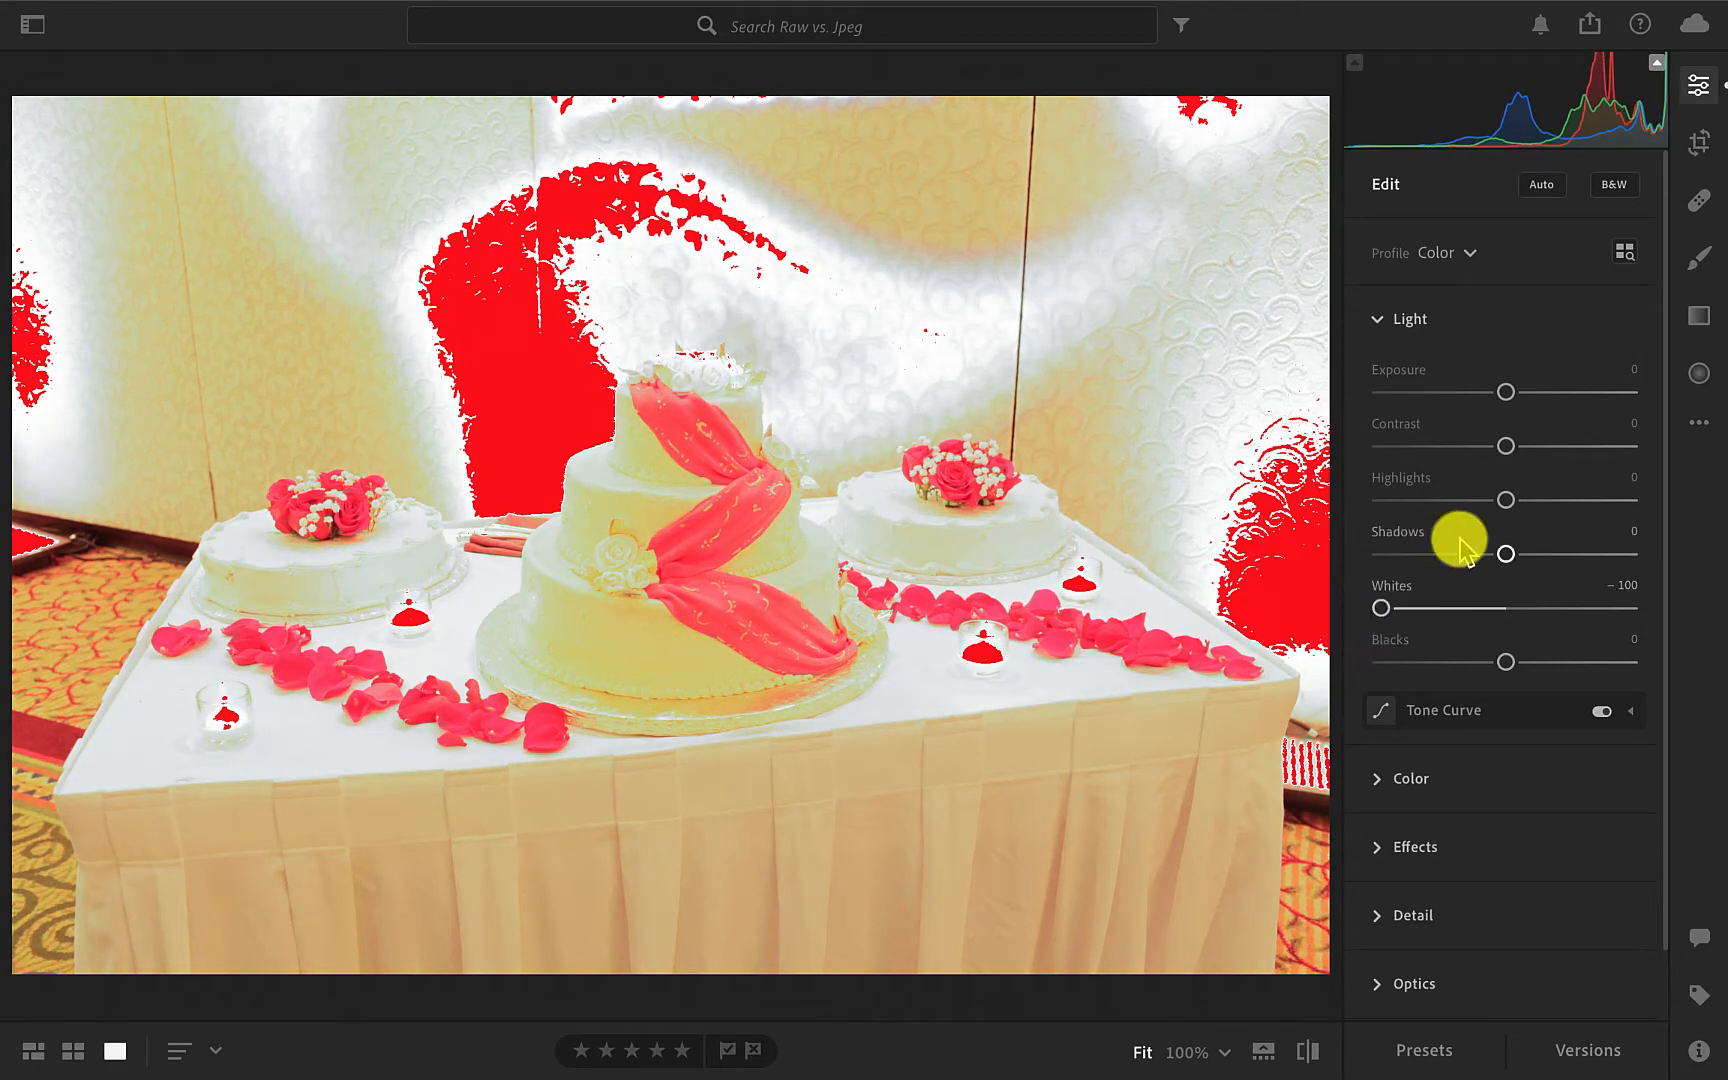
Lower the JPG photo's Highlights to -39 and its Exposure to -0.42.
drag(1507, 503, 1458, 514)
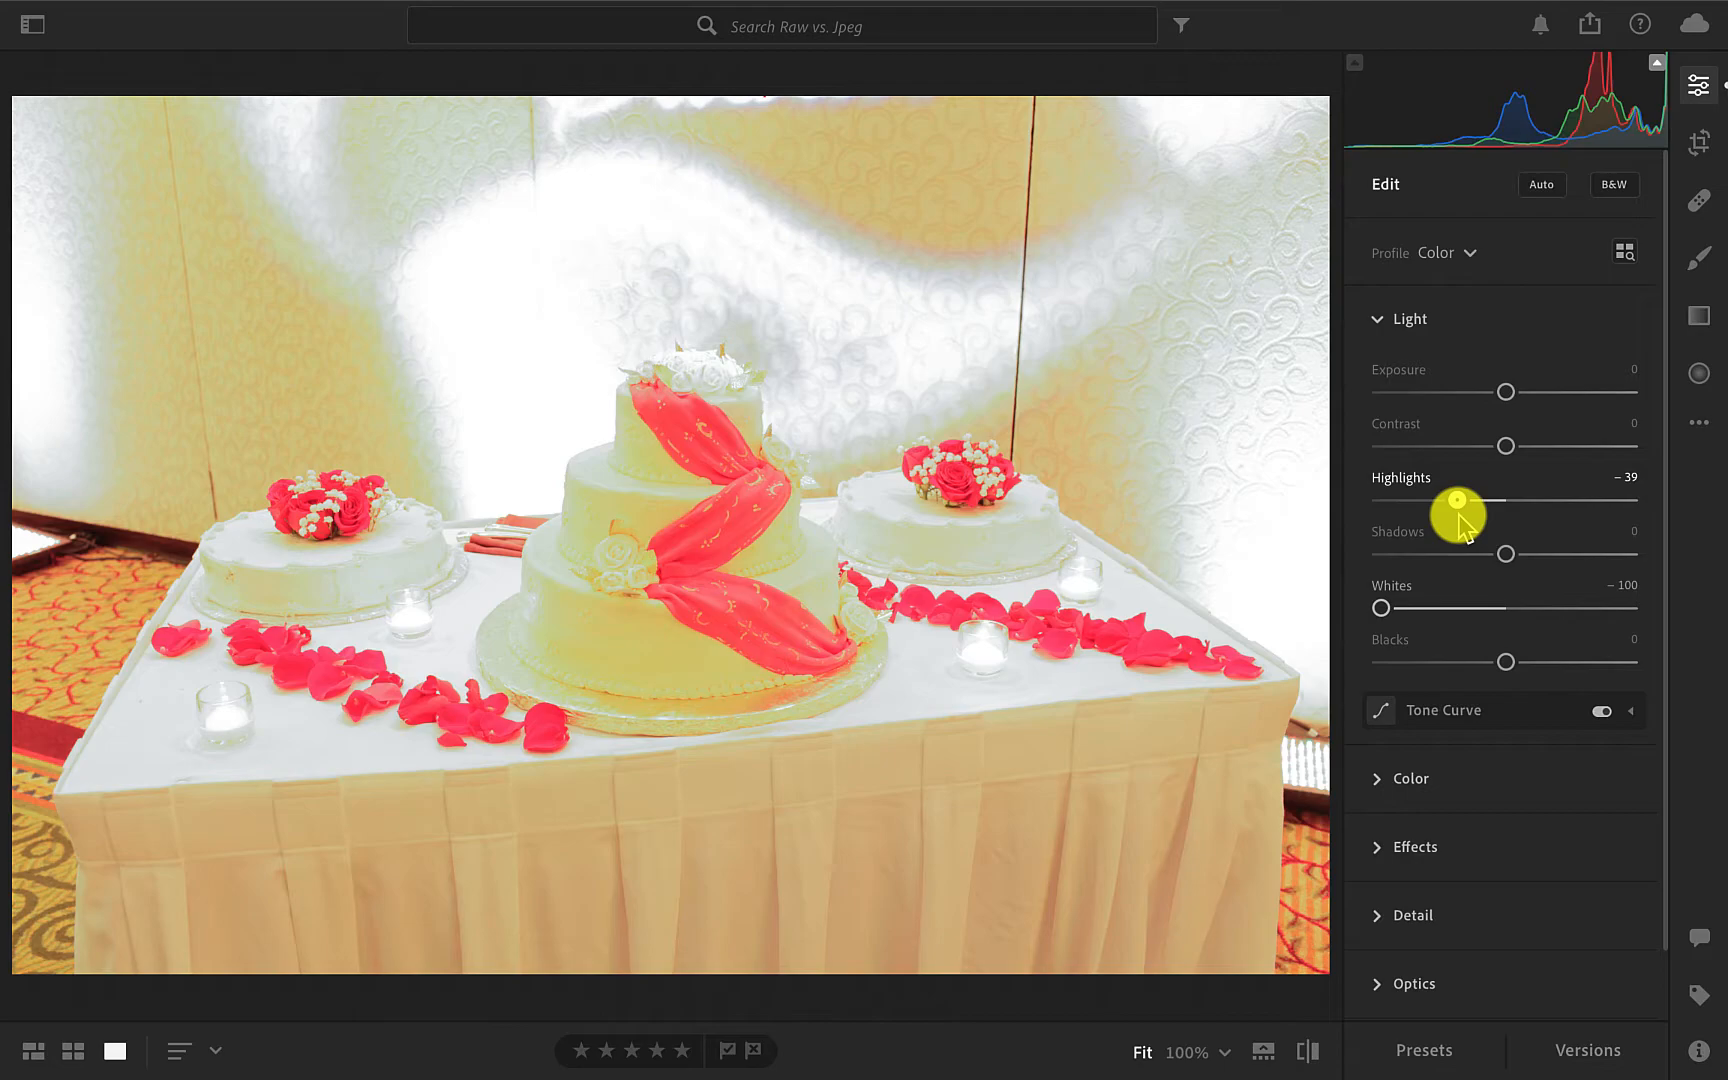
drag(1459, 514, 1459, 514)
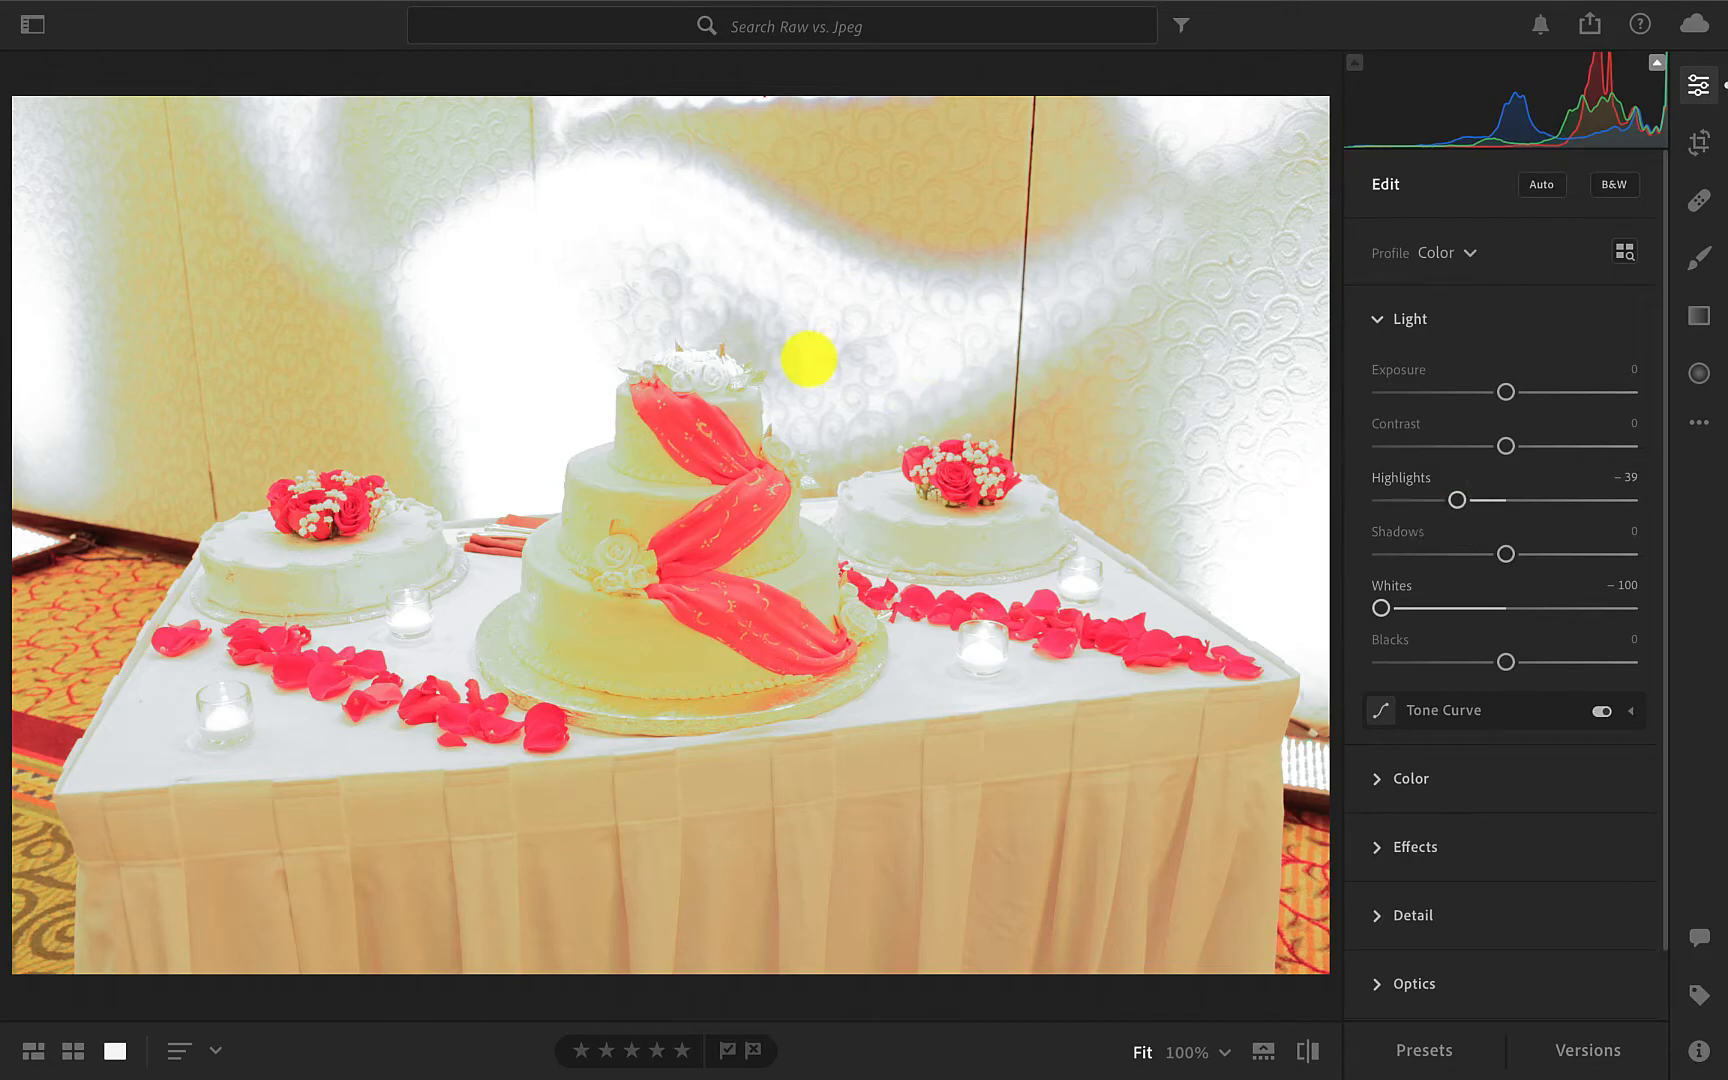
drag(1505, 392, 1494, 392)
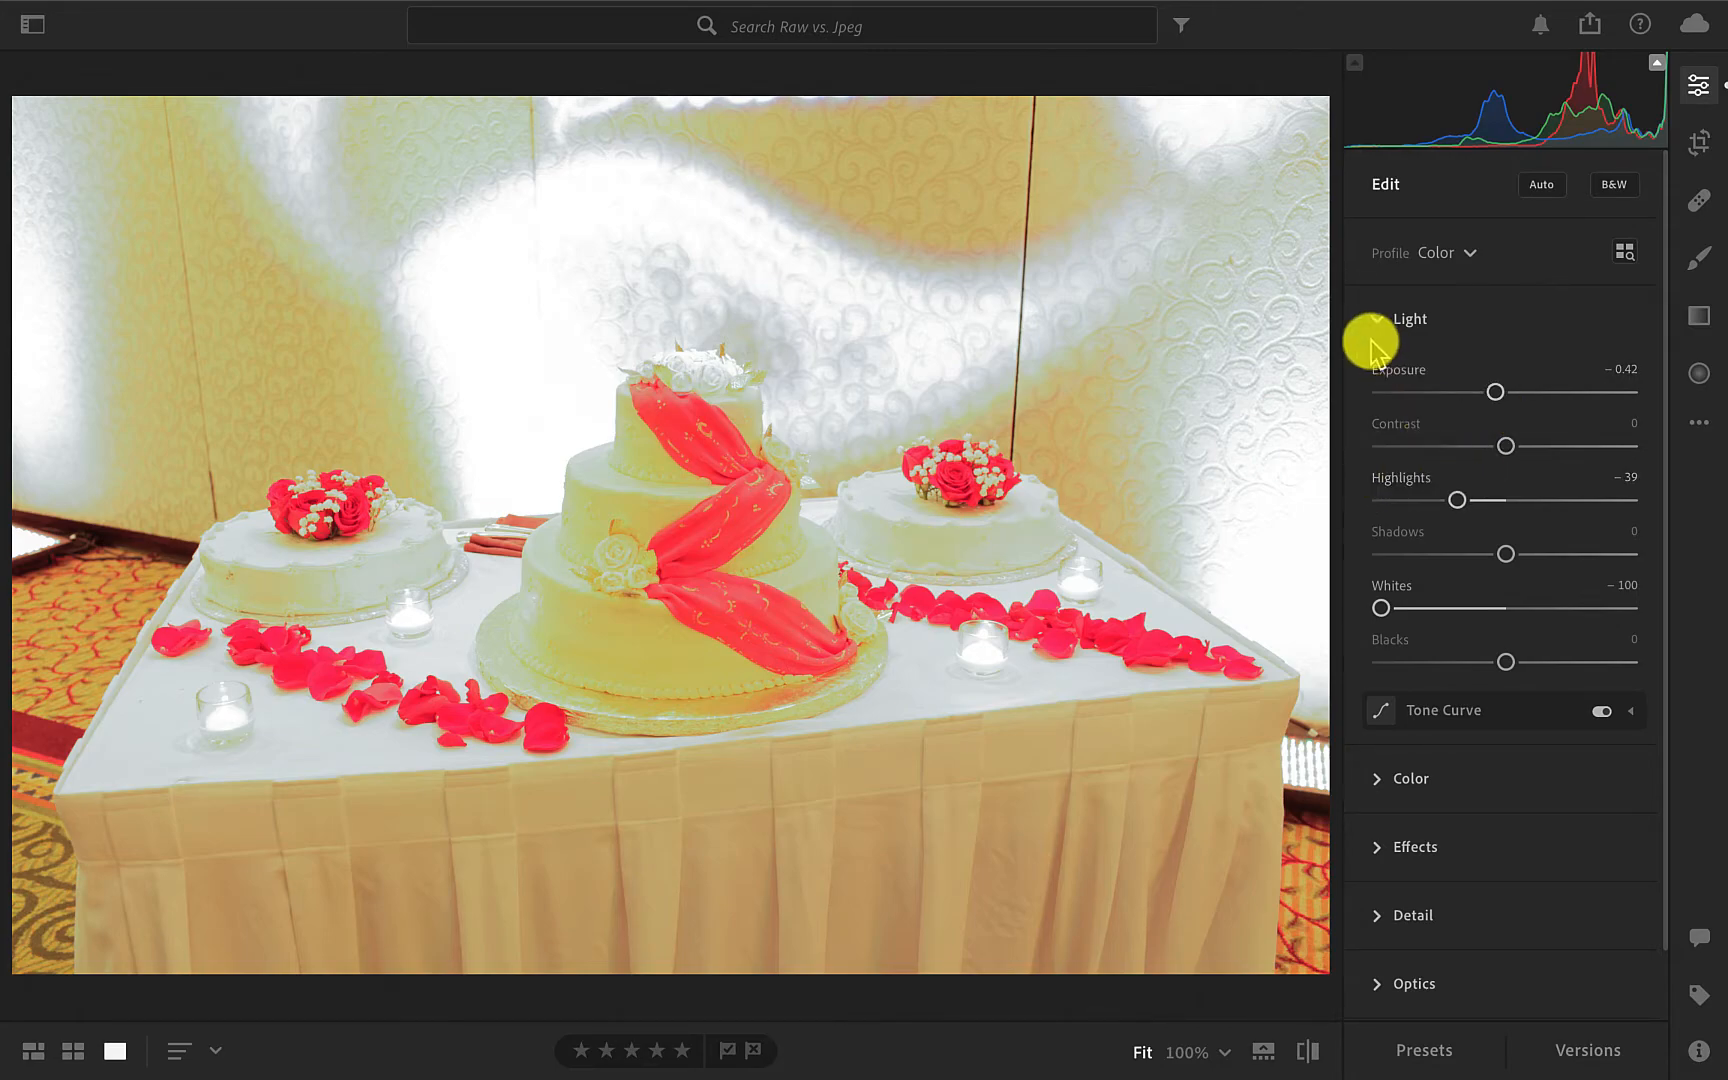
Correct the JPG photo's color cast with Tint +14 and Temp -45, and hide the highlight clipping.
click(1384, 775)
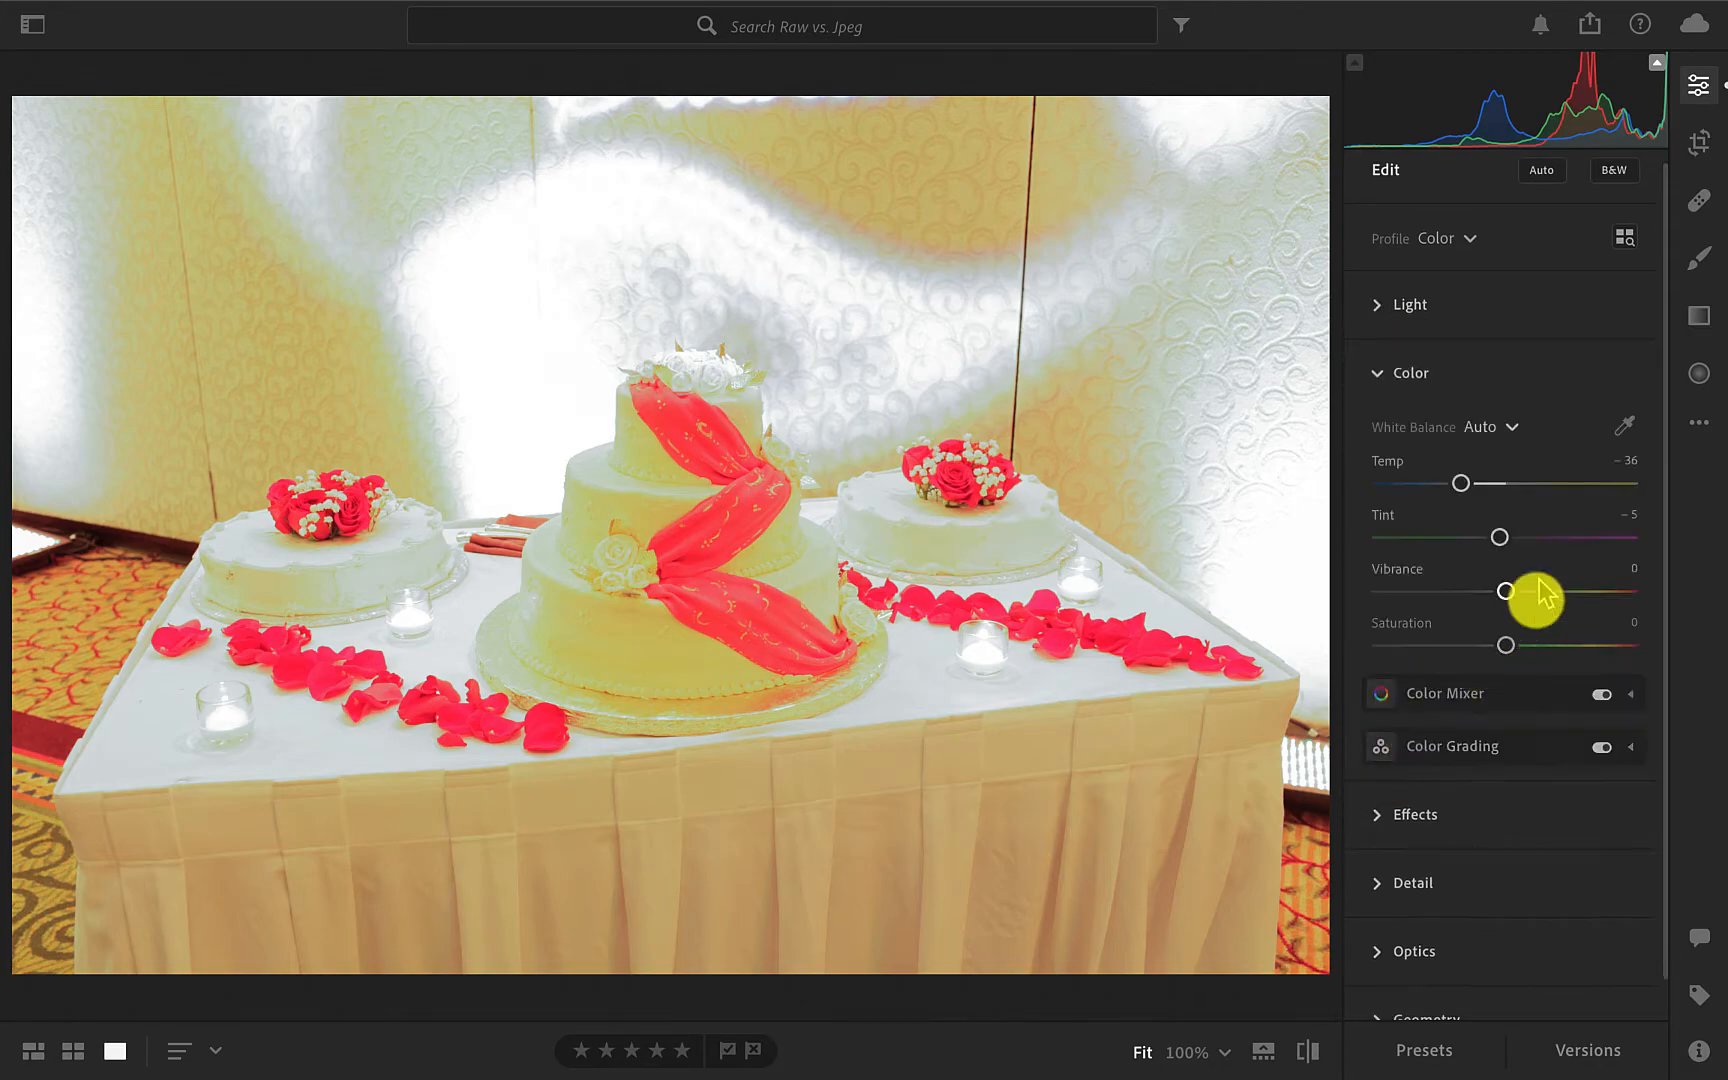
drag(1500, 538, 1523, 538)
drag(1461, 483, 1451, 486)
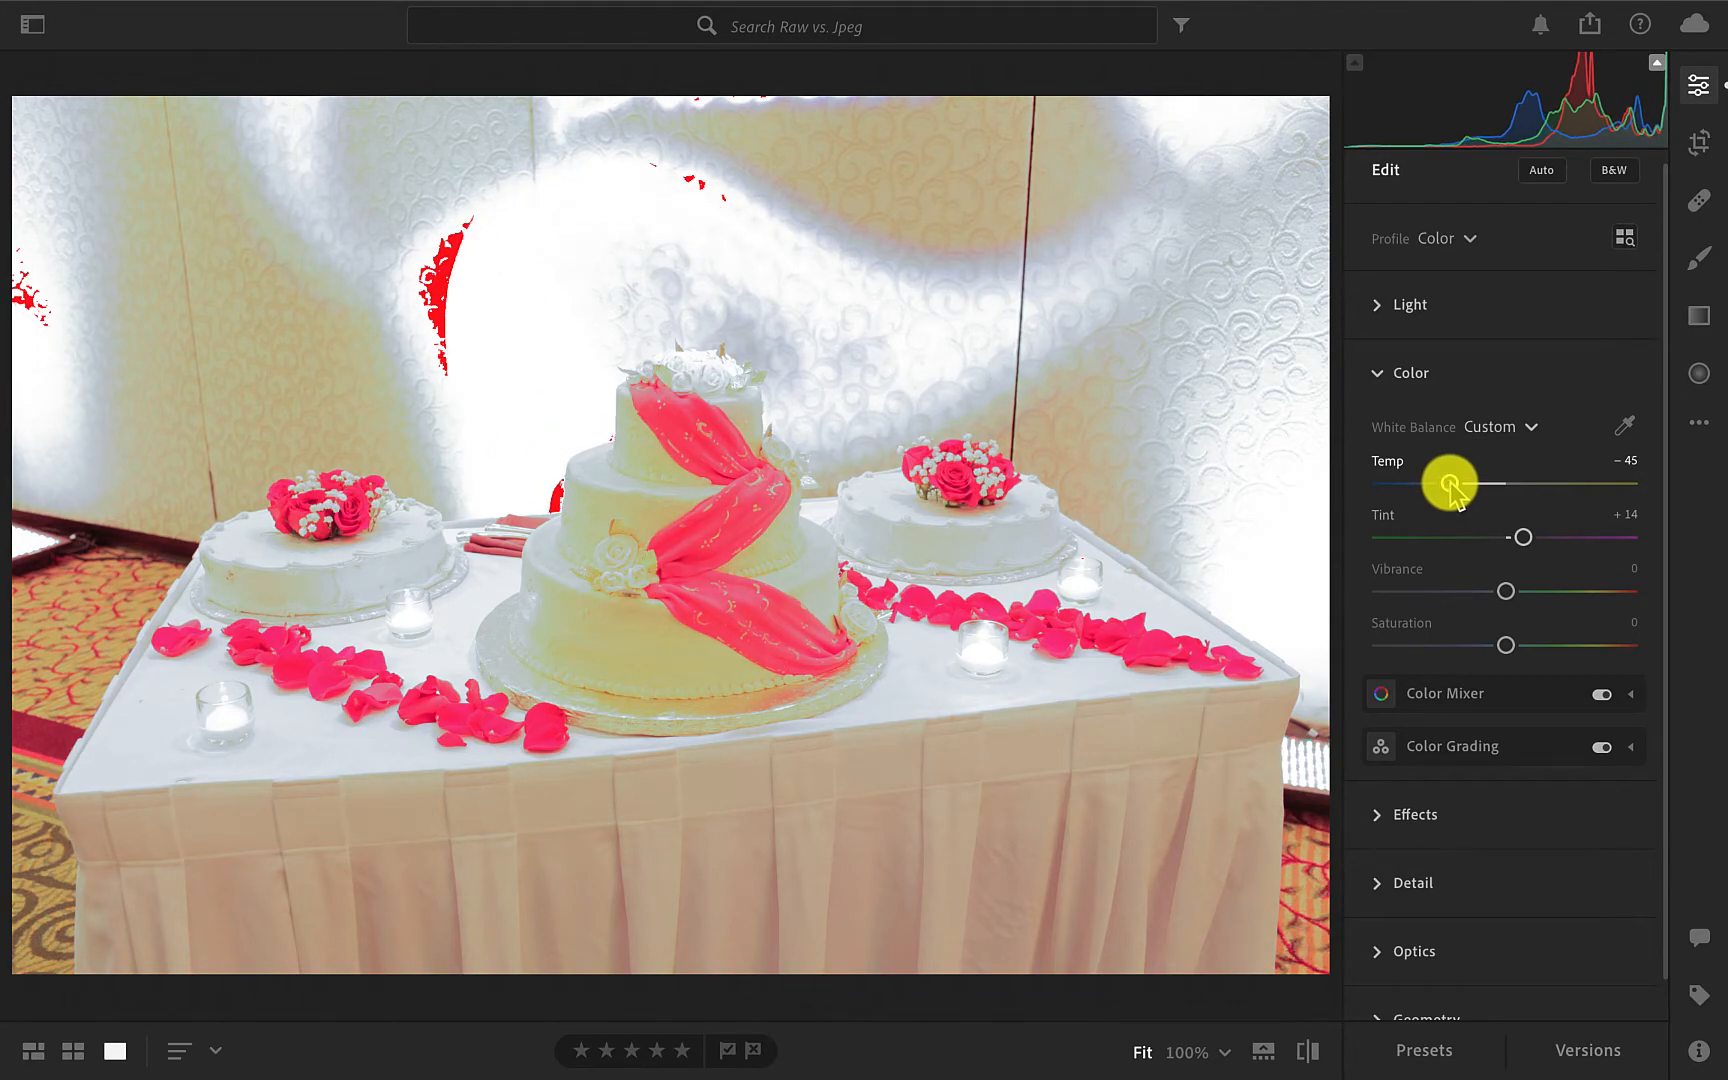
click(1657, 62)
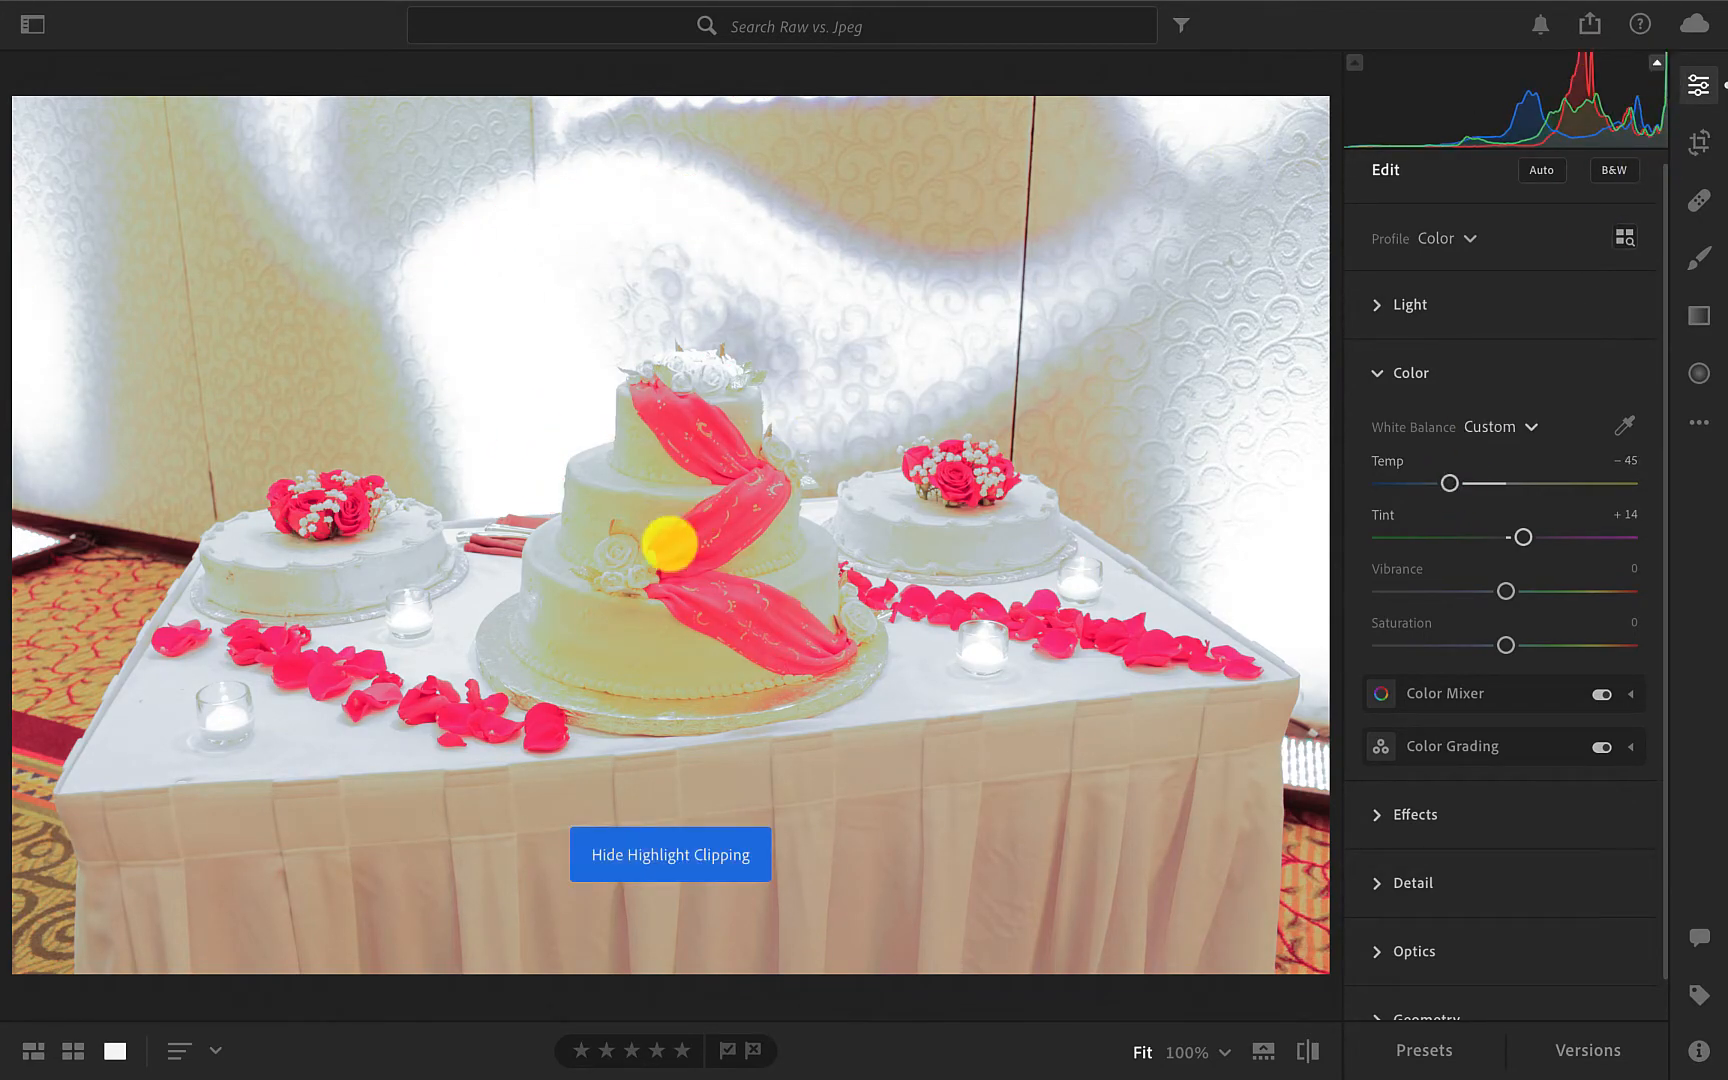
Return to the album's photo grid, select both cake photos, and open the CR2 version in the single-photo view for comparison.
click(72, 1050)
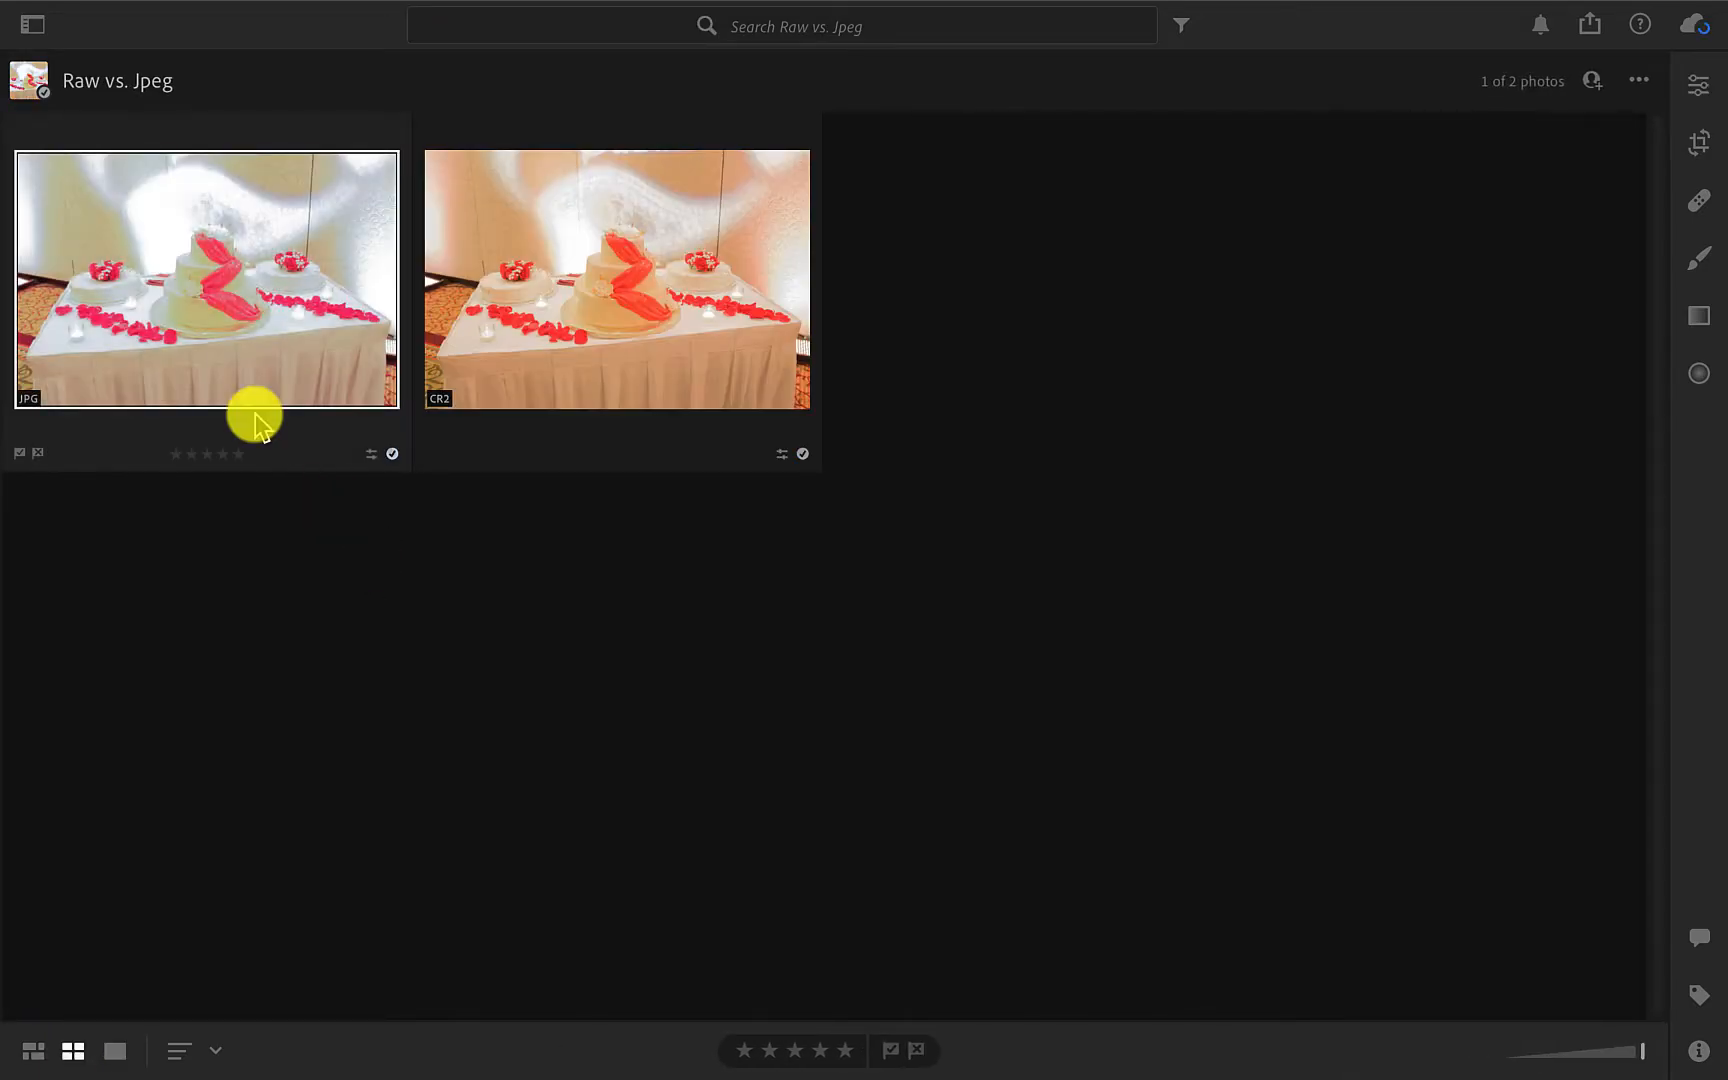
click(530, 316)
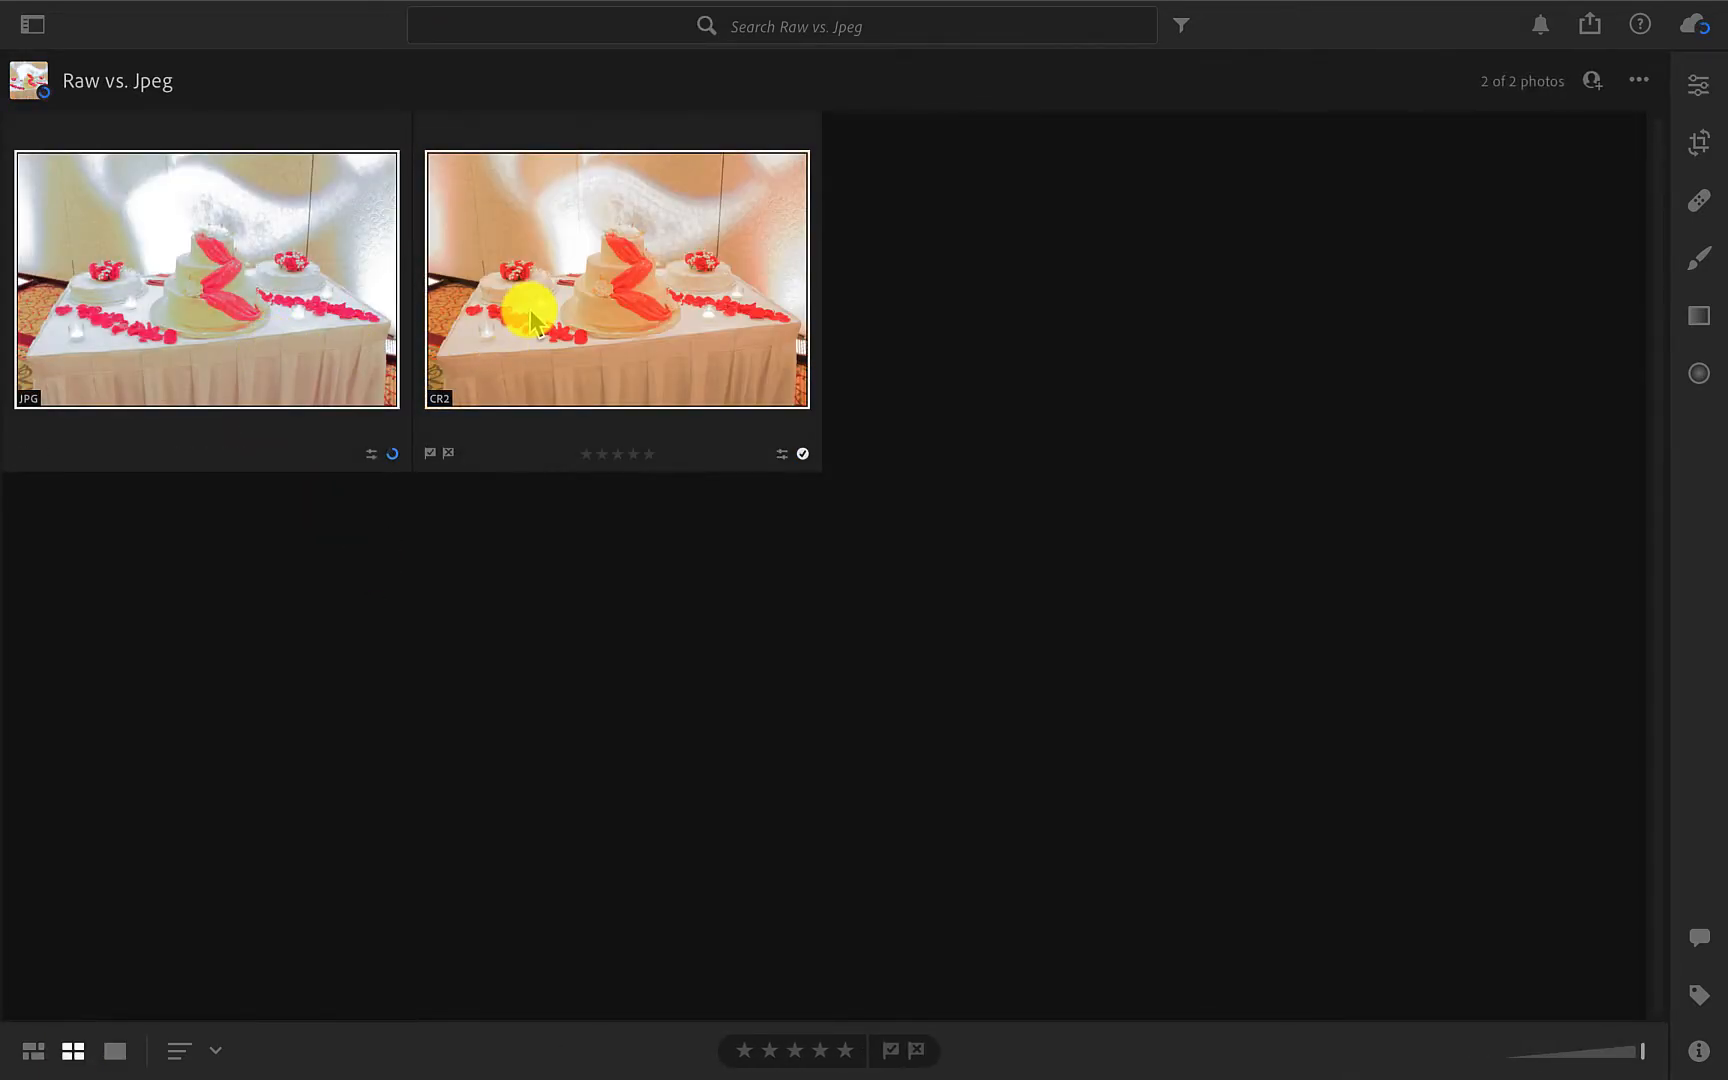
double_click(566, 300)
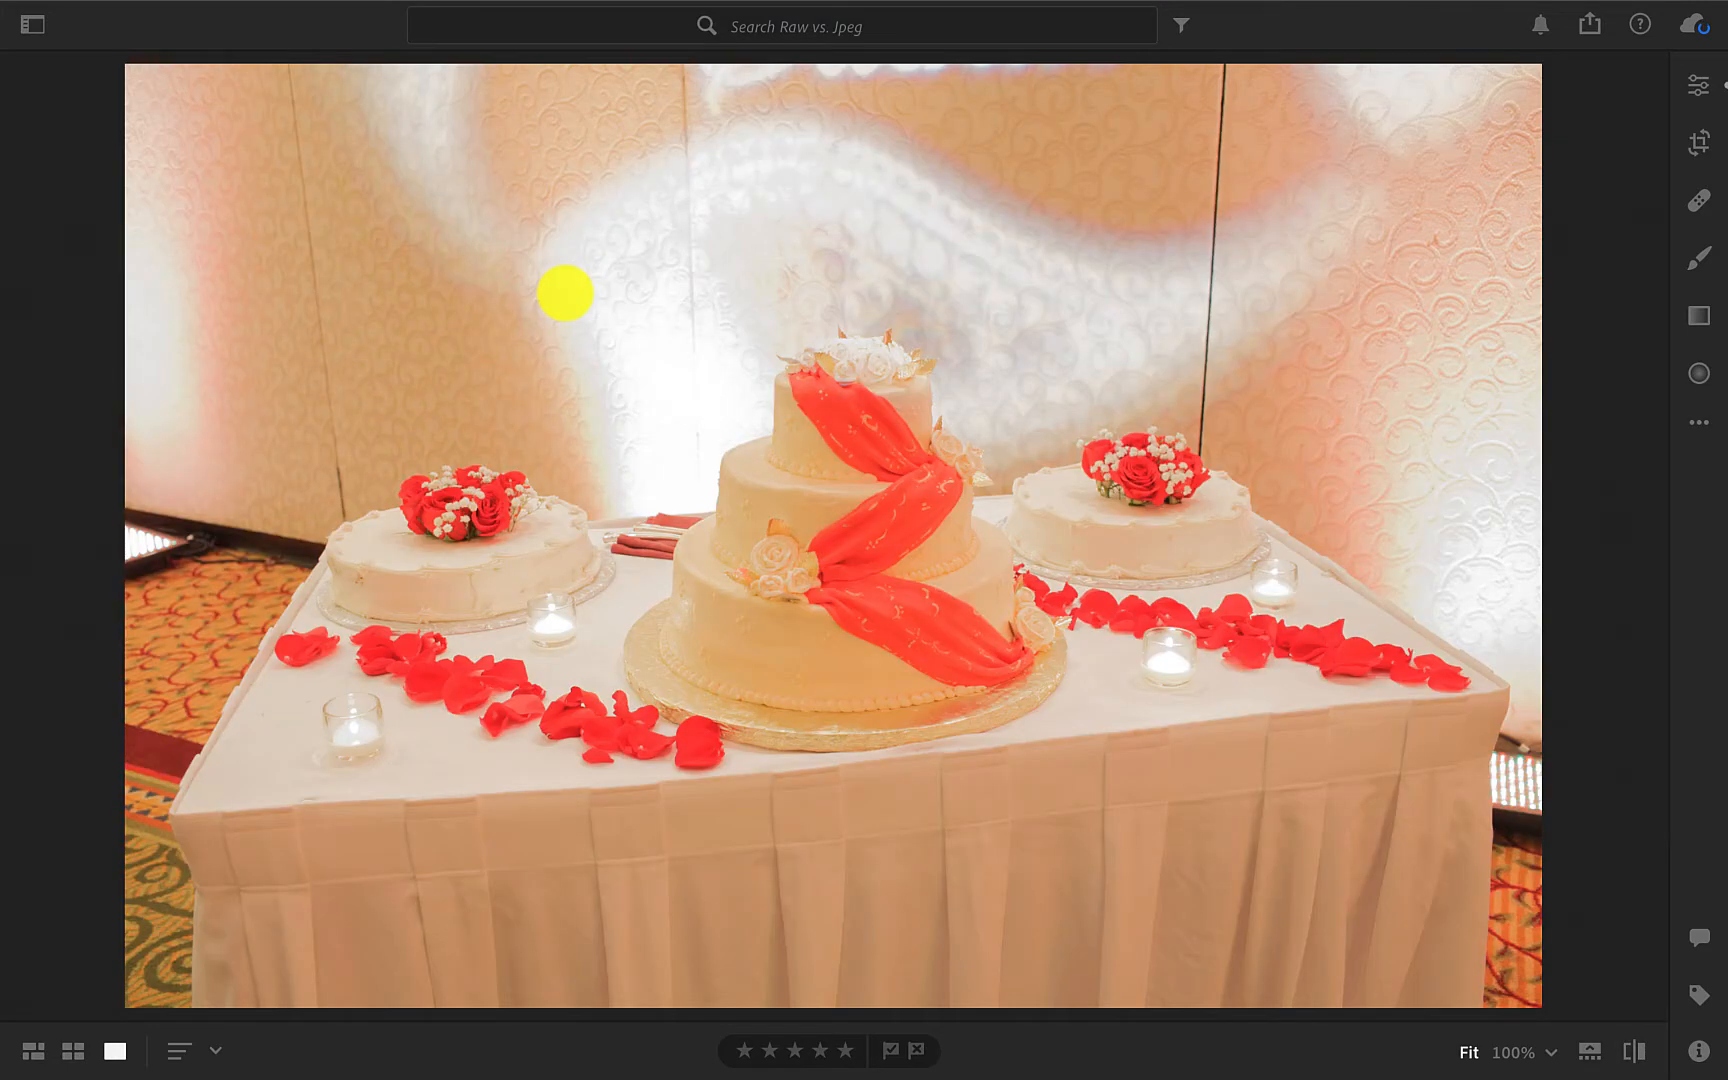